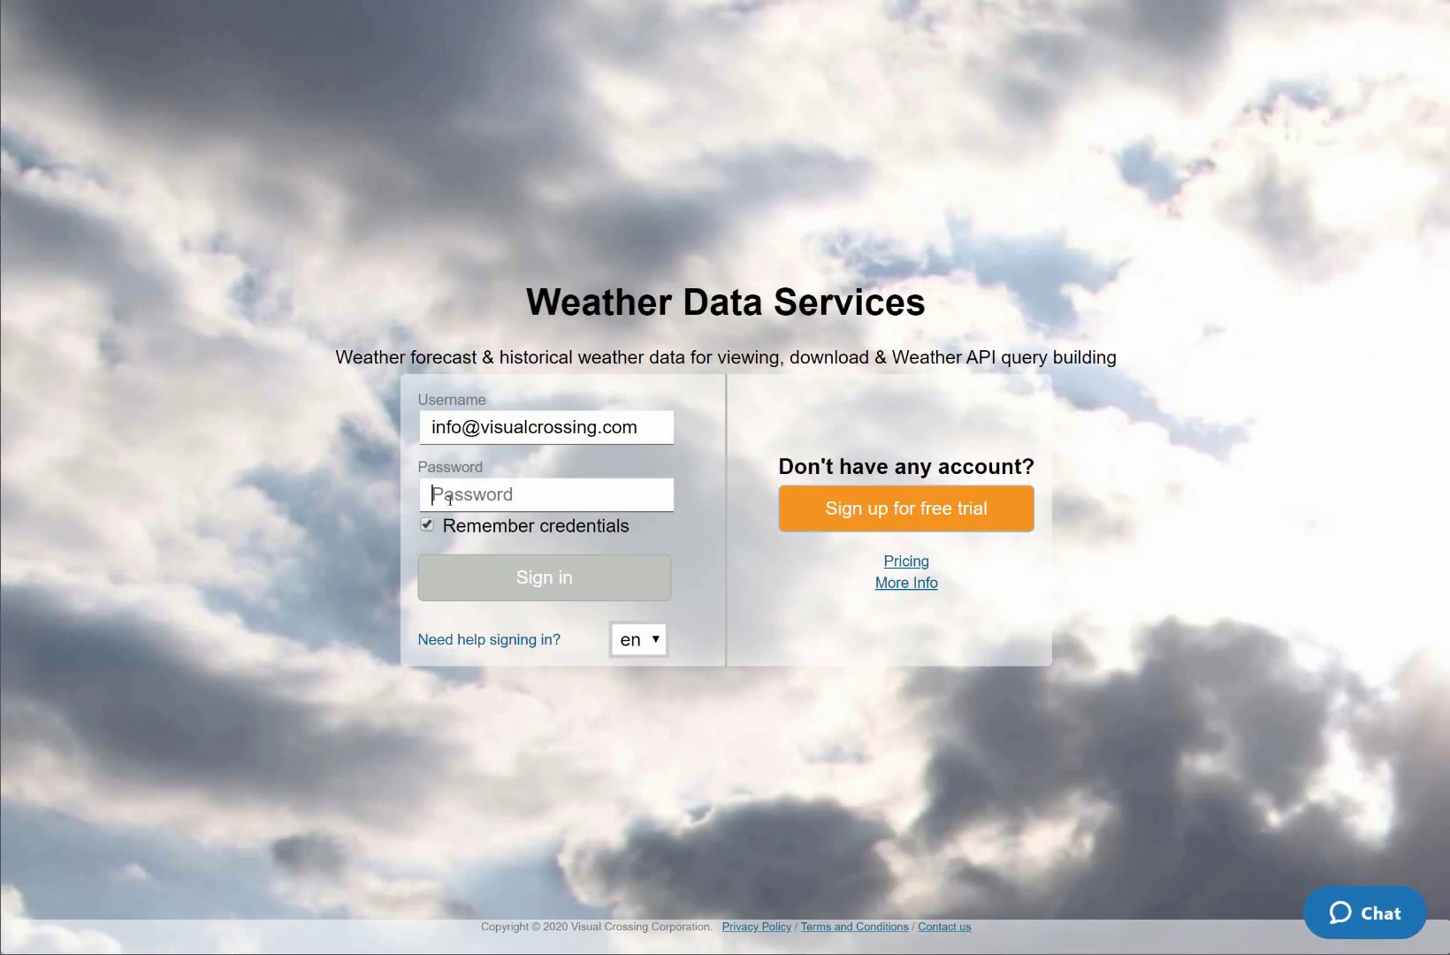
# - Enter the account password in the Password field of the sign-in form
pyautogui.write('••••••')
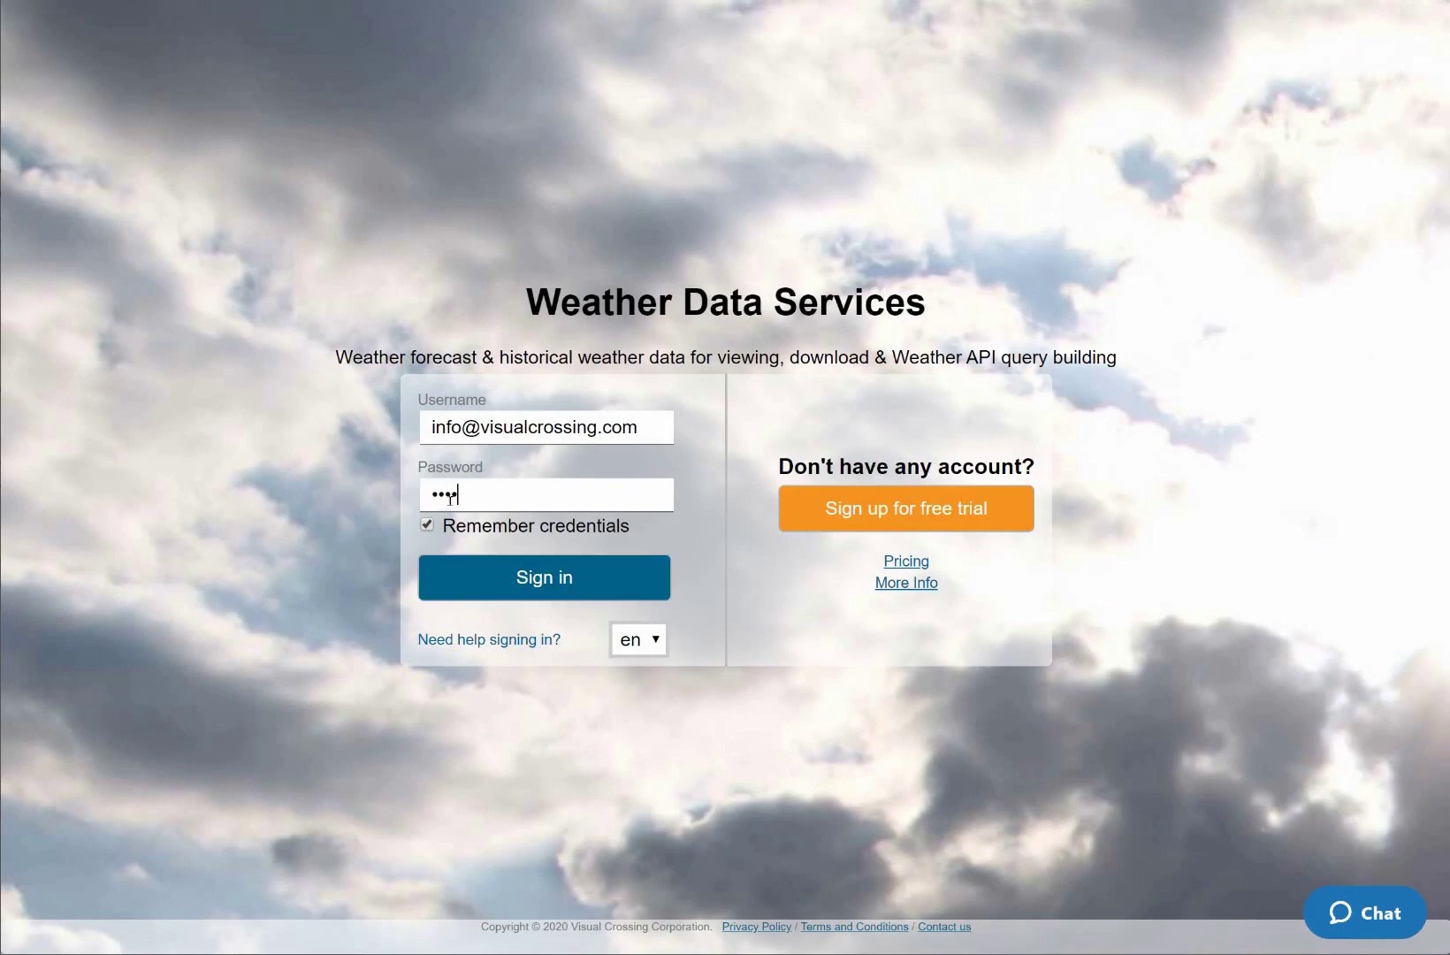
pyautogui.write('••')
# - Sign in and manually add the current location Fairfax, VA, US, named 'VC HQ'
pyautogui.click(458, 578)
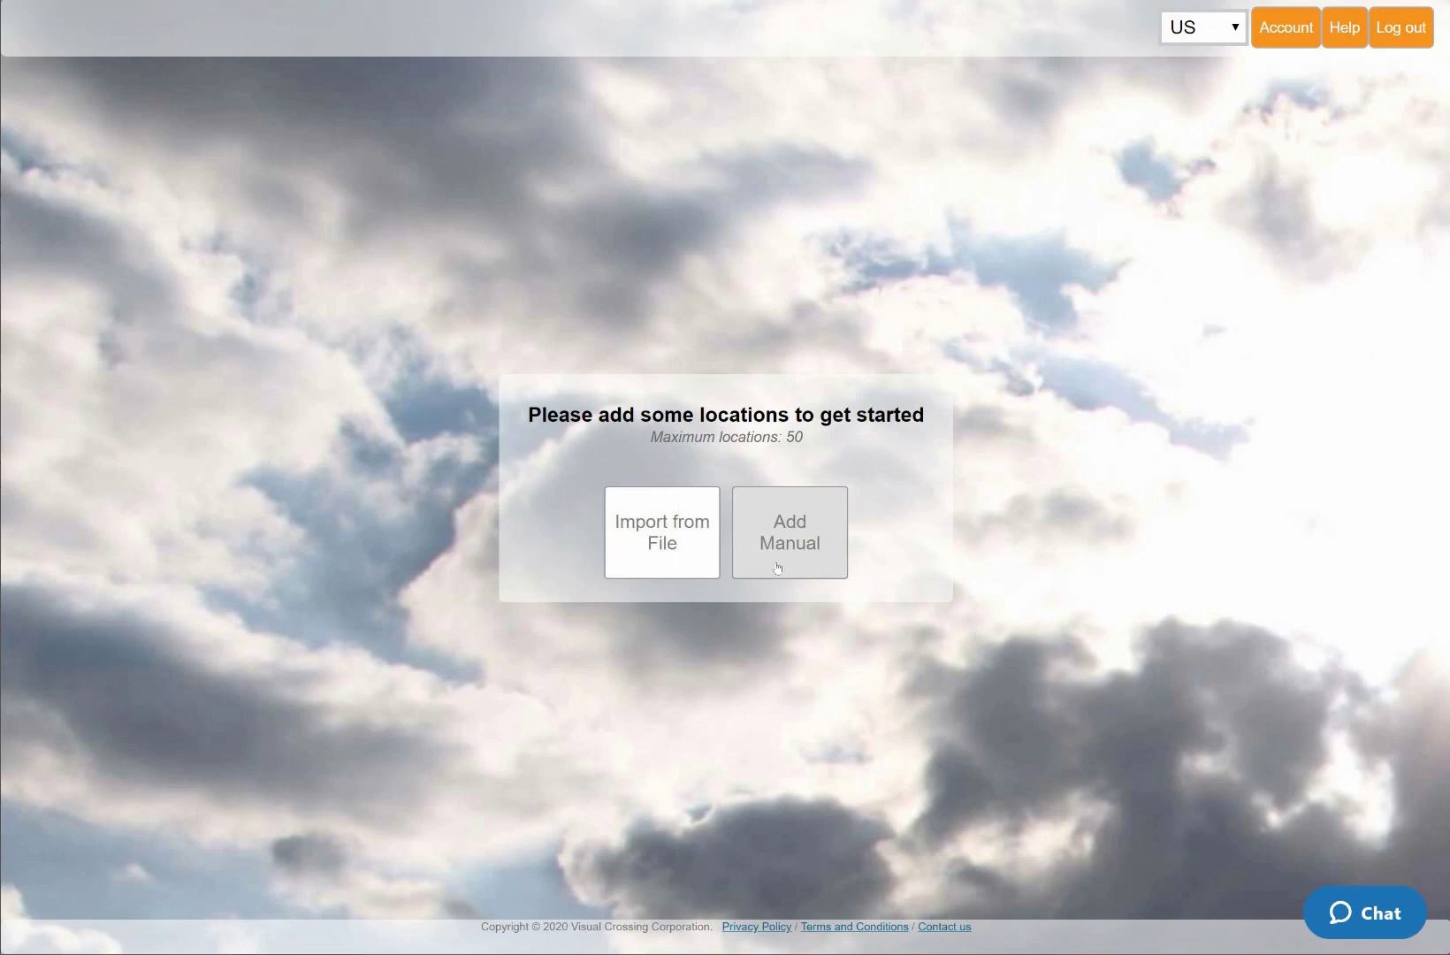
pyautogui.click(772, 563)
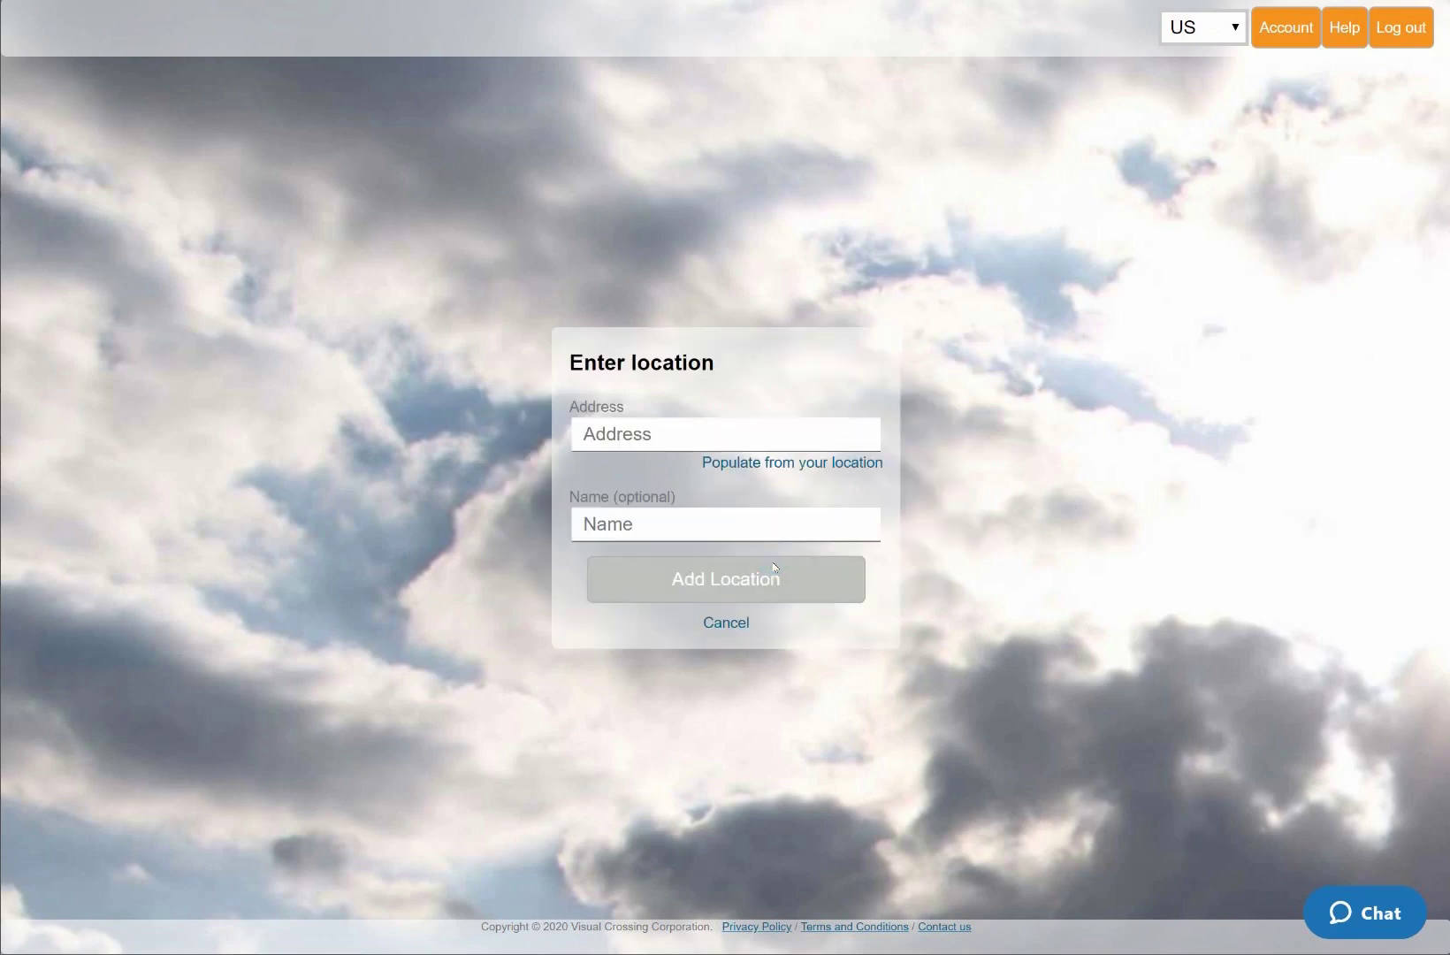
pyautogui.click(784, 466)
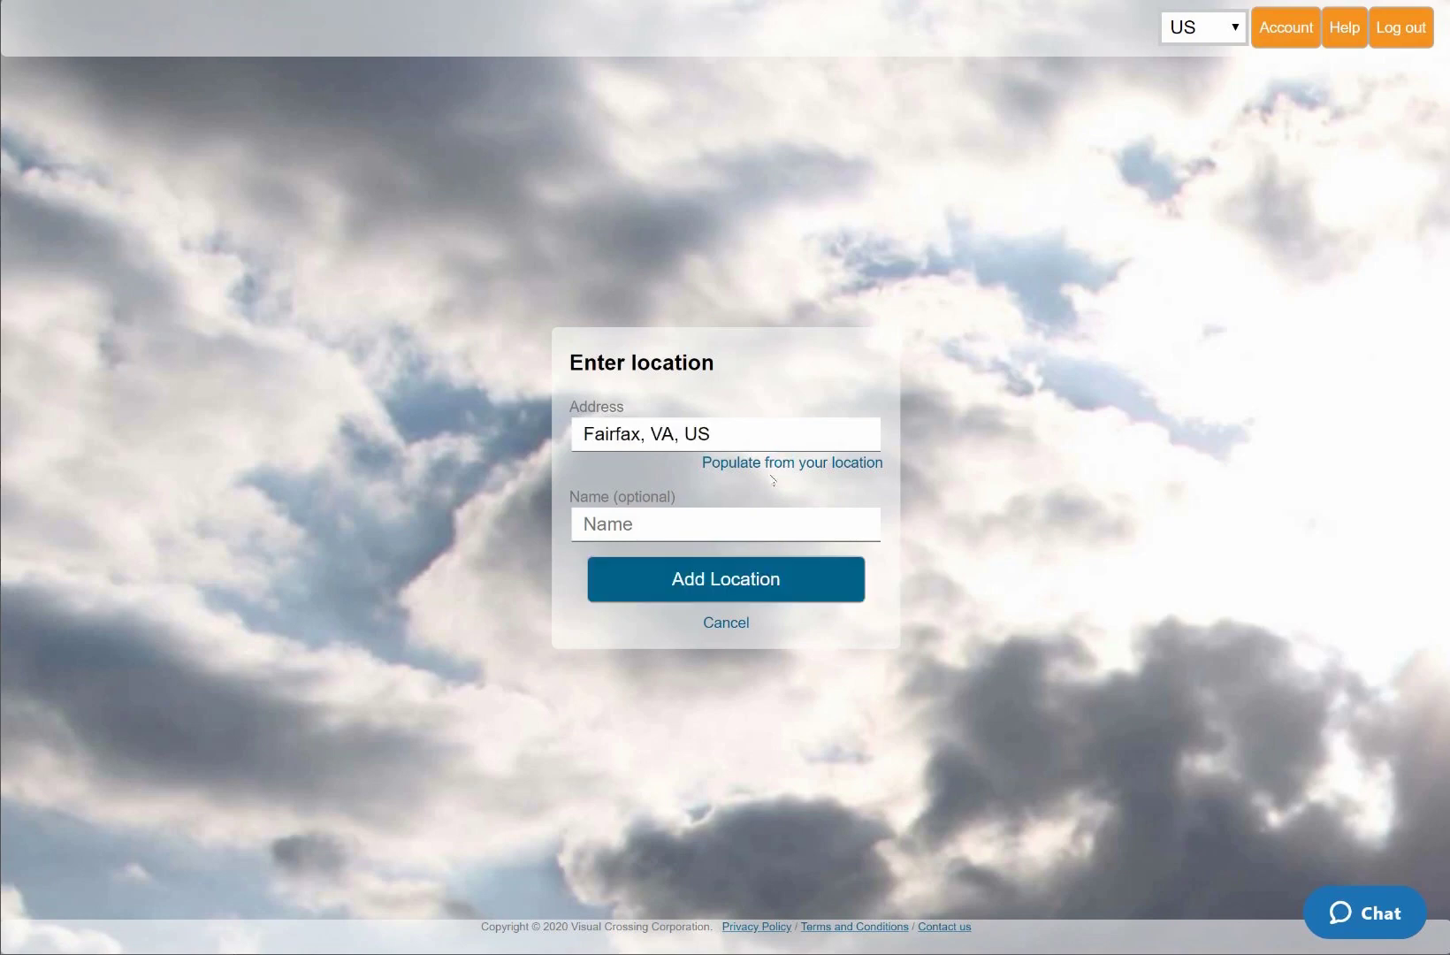
pyautogui.click(750, 527)
pyautogui.write('VC HQ')
pyautogui.click(757, 580)
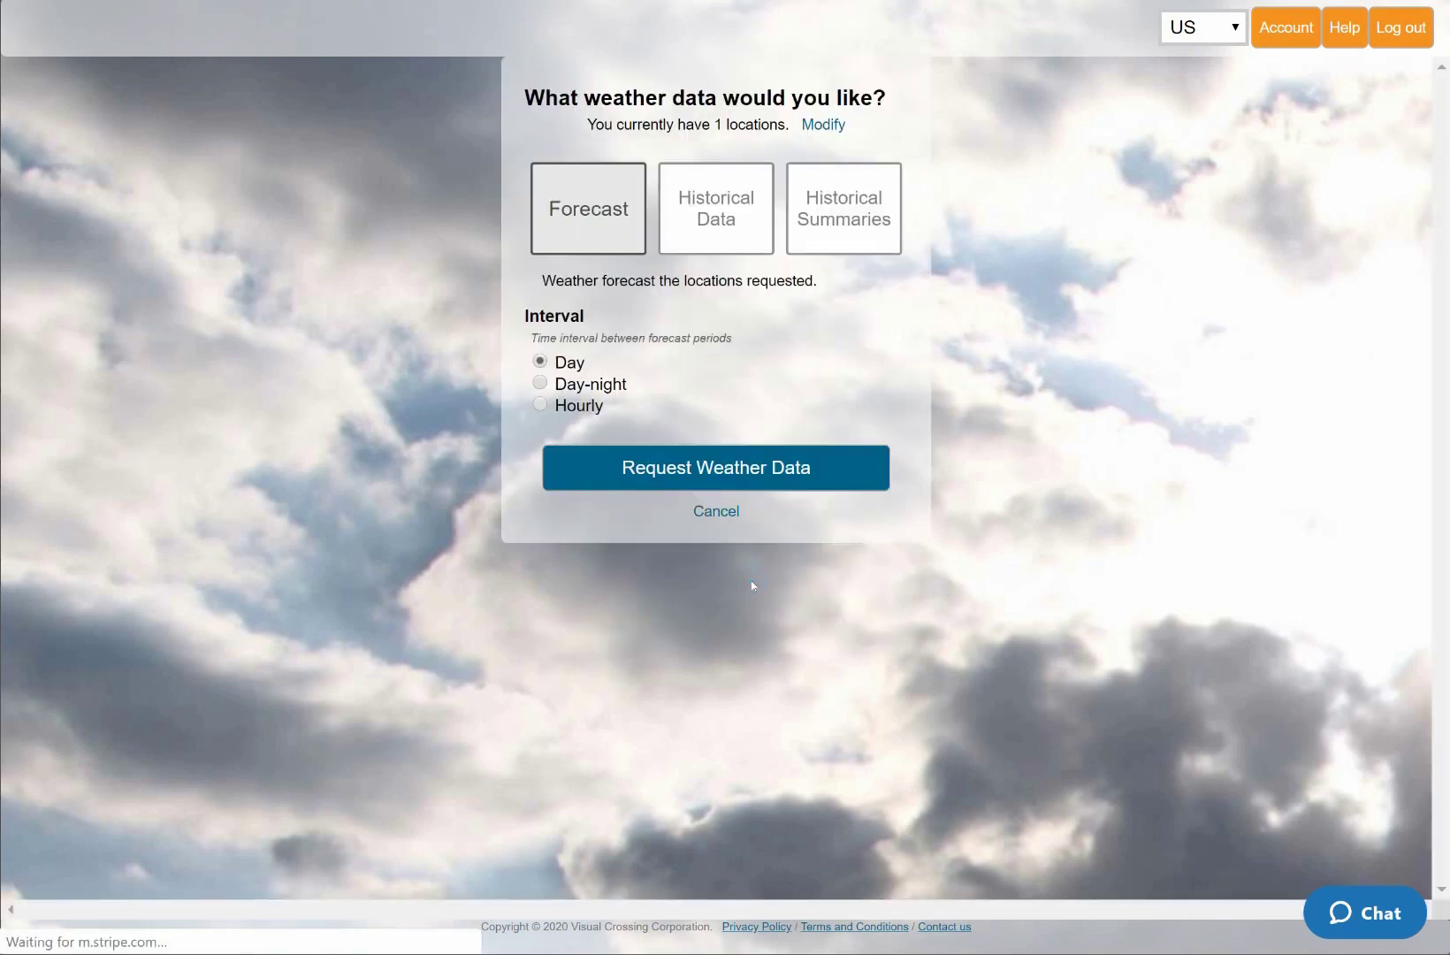
# - Request the Forecast data at Day interval for VC HQ
pyautogui.click(758, 468)
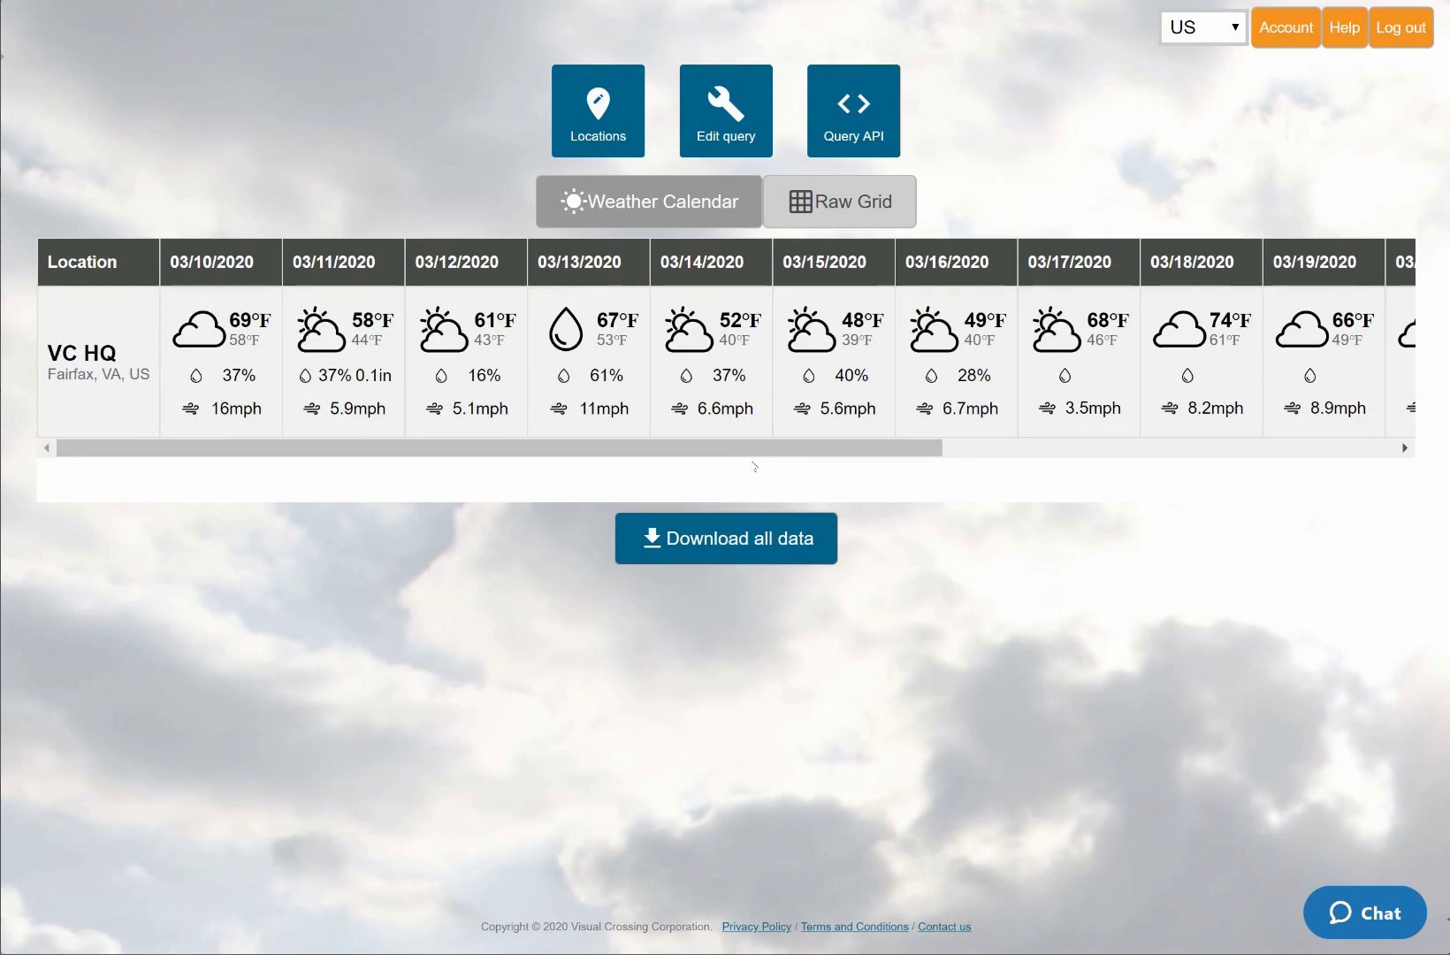
# - Add 'Paris, France' as a new location named 'Paris'
pyautogui.click(618, 135)
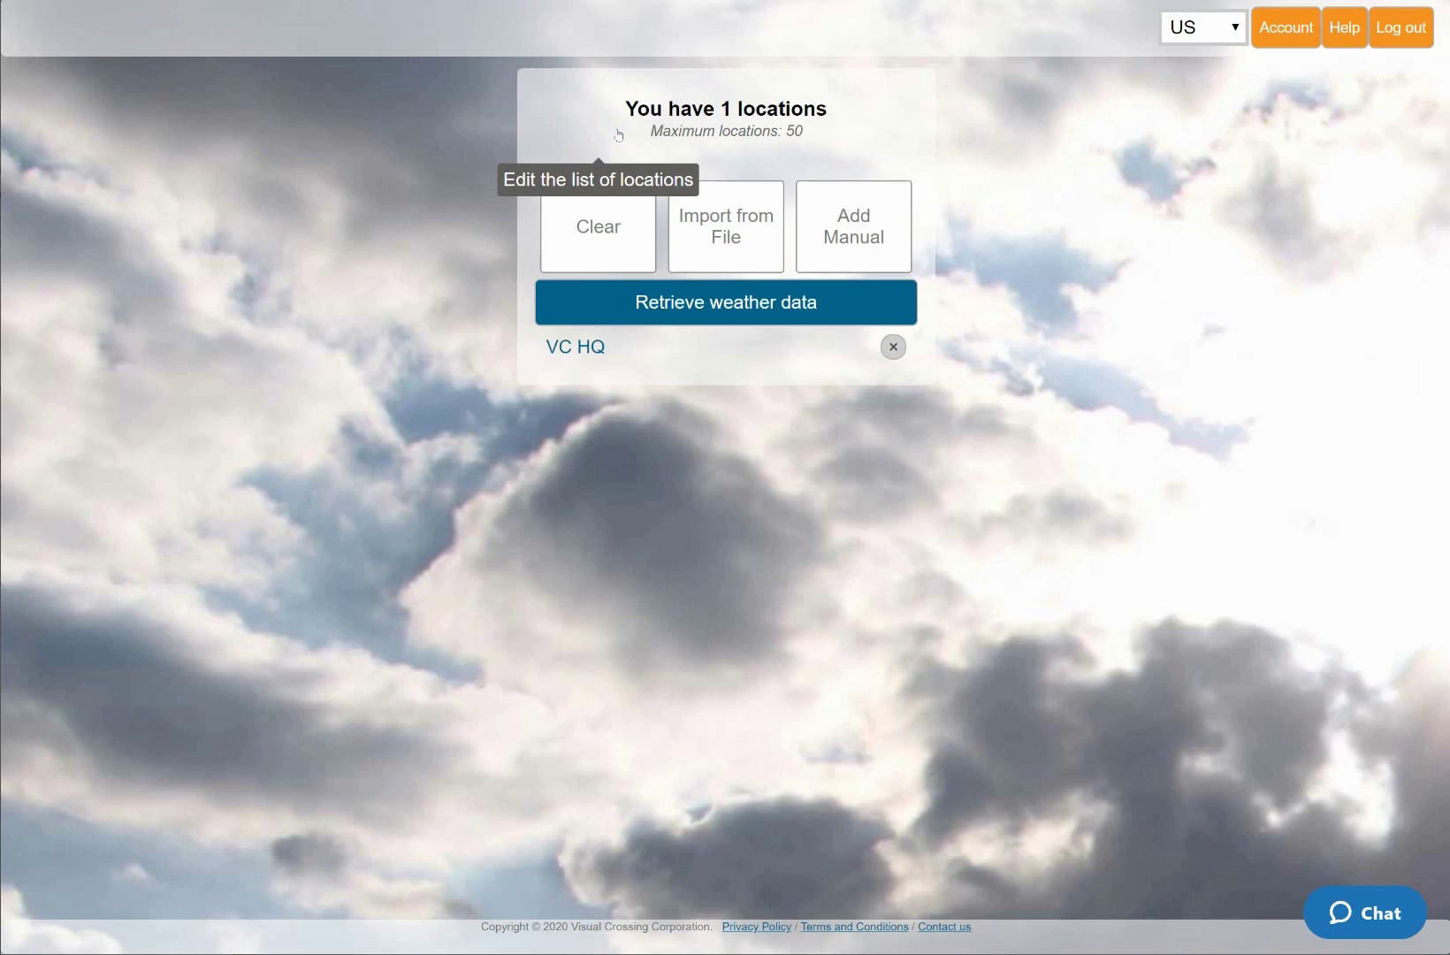
pyautogui.click(845, 226)
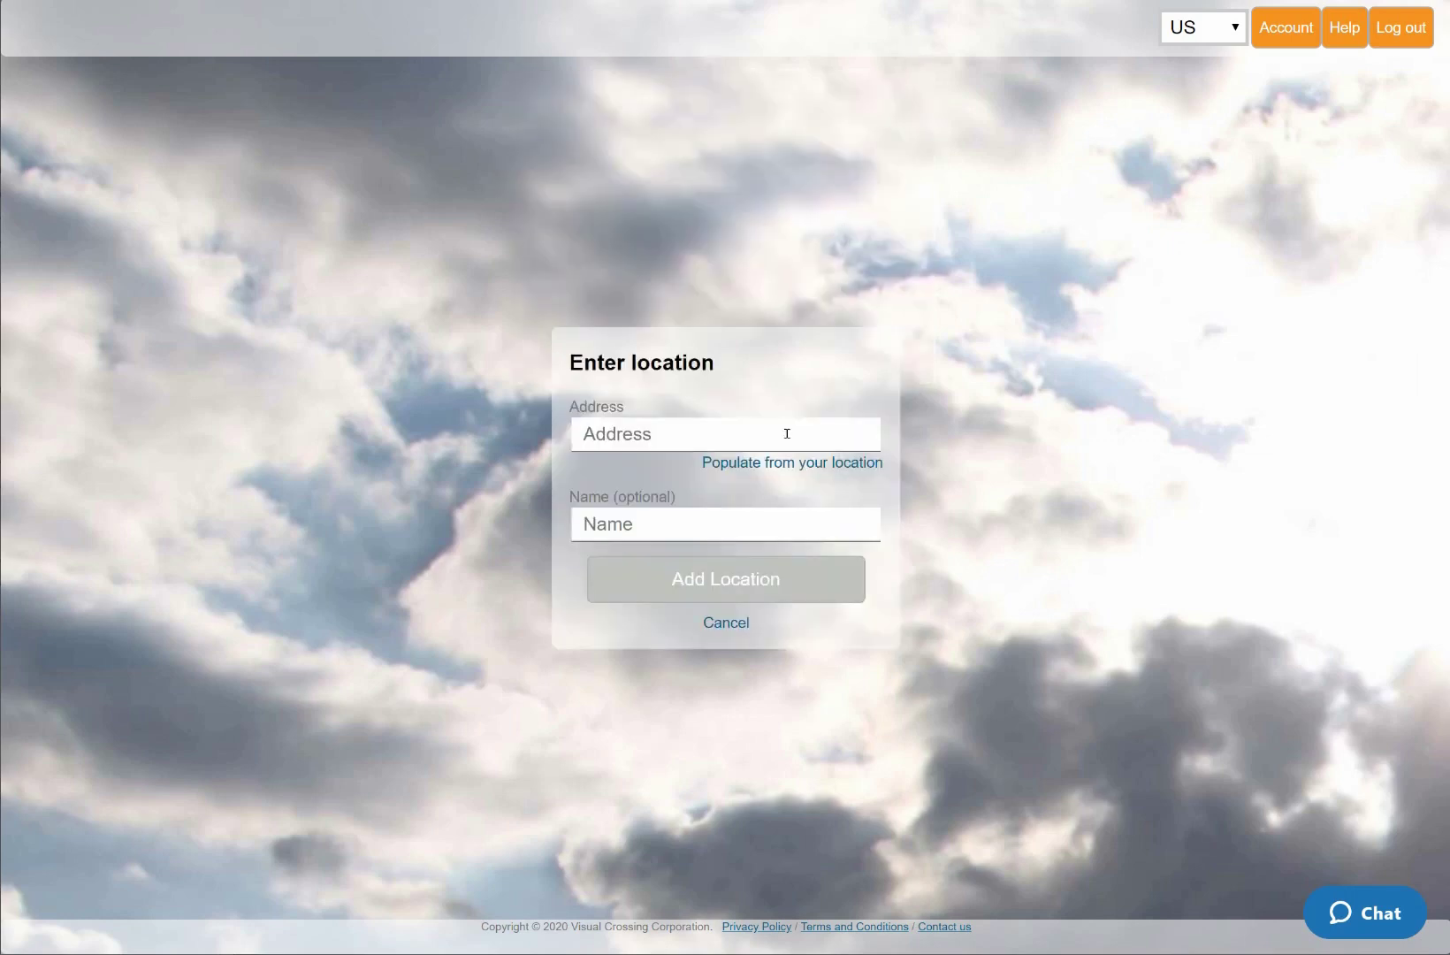
pyautogui.write('Paris, France')
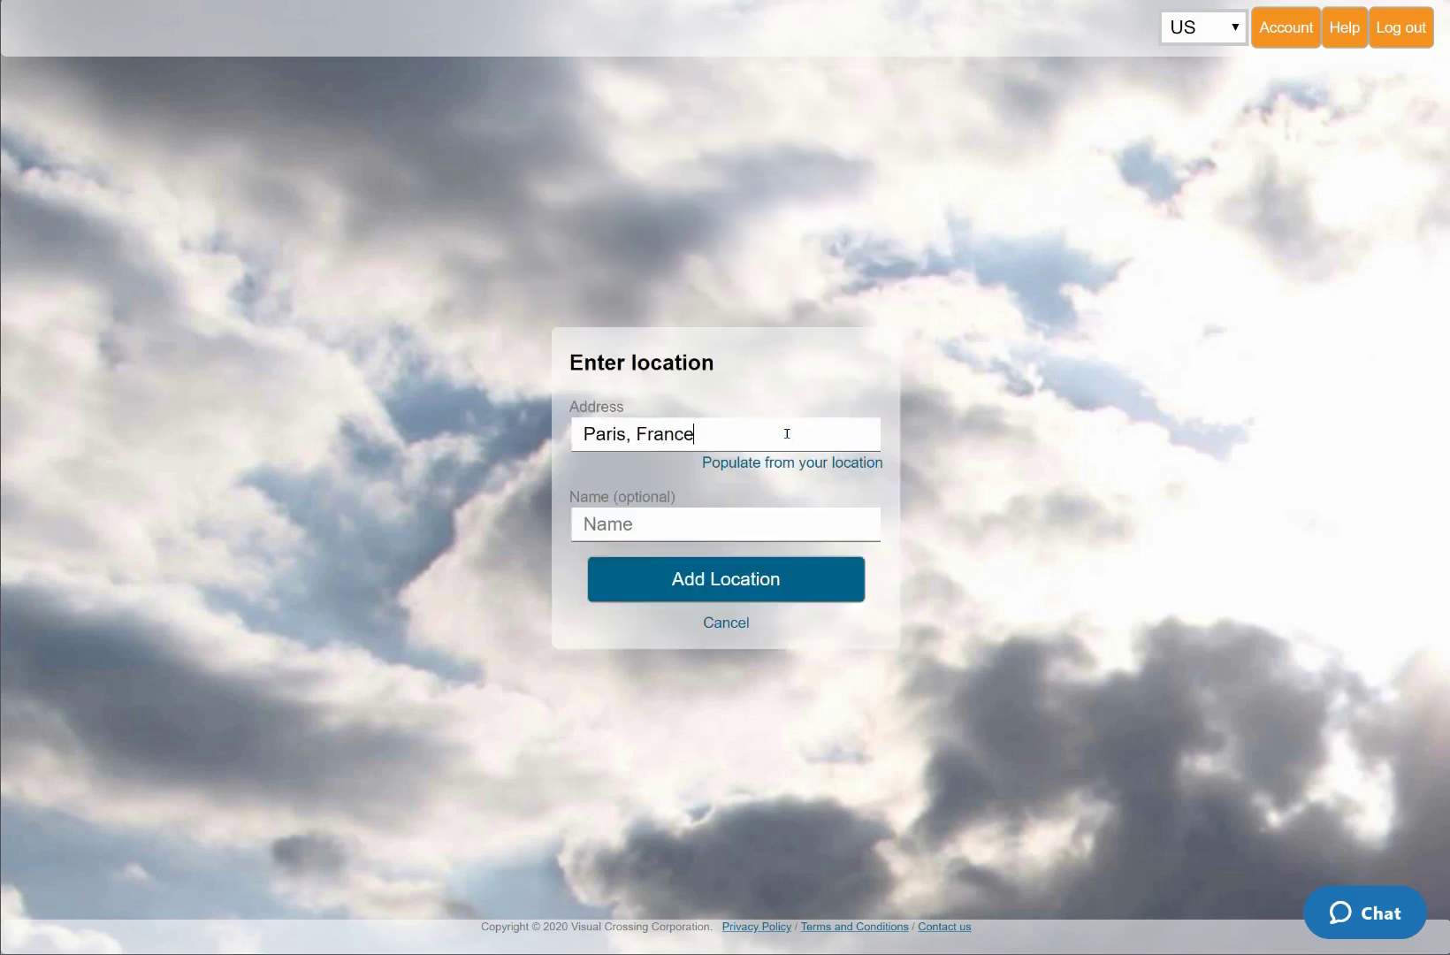
pyautogui.press('Tab')
pyautogui.write('Paris')
pyautogui.click(773, 593)
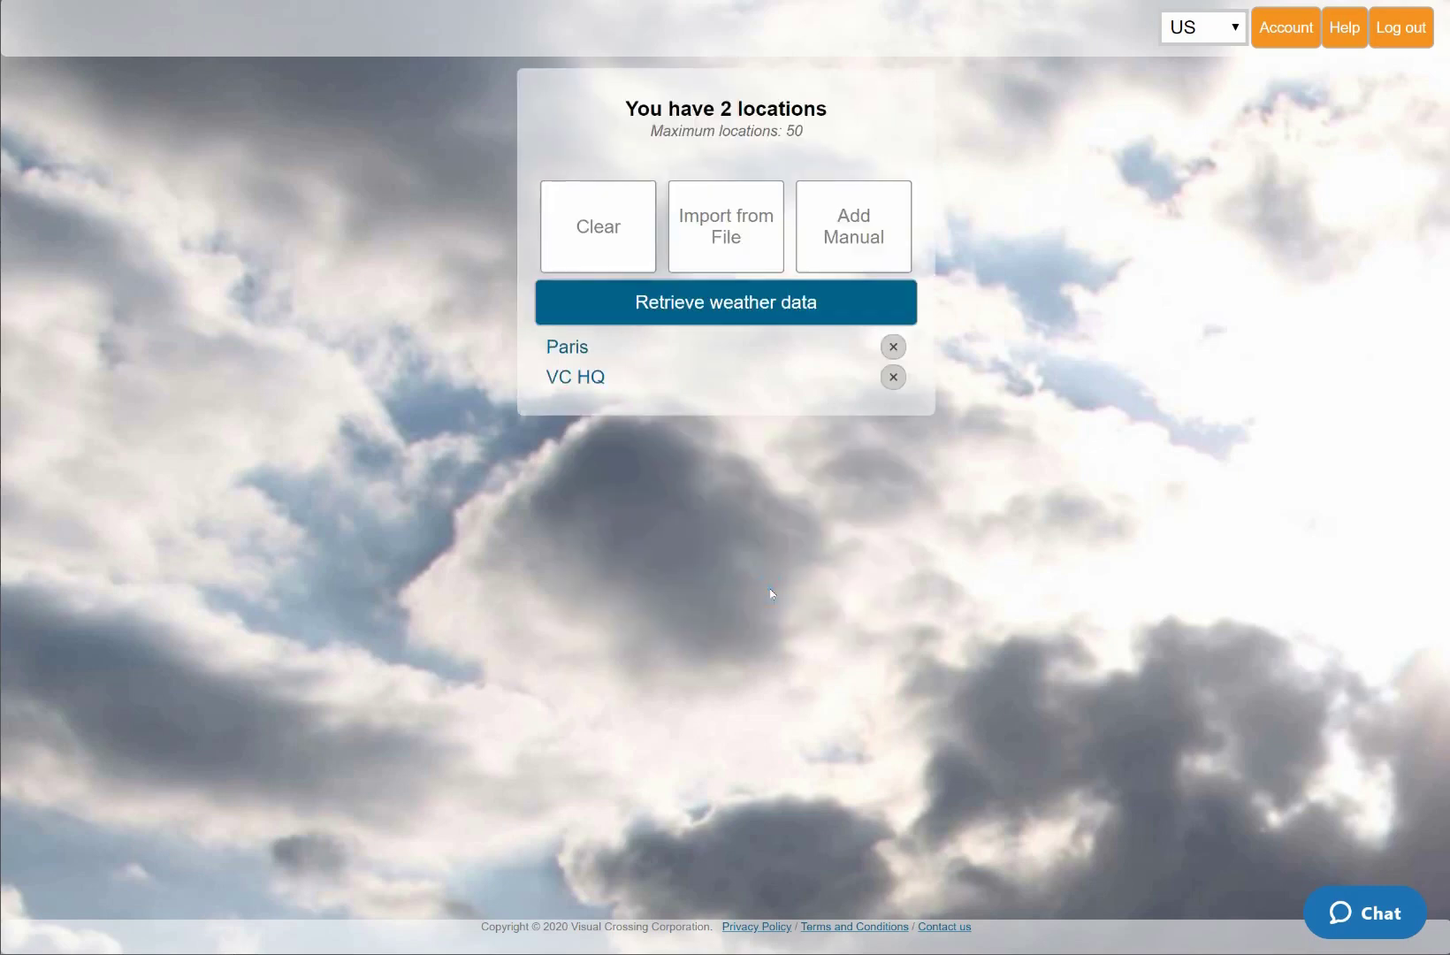
# - Add 'Sidney, Australia' named 'Sidney' and retrieve weather data for all three locations
pyautogui.click(840, 255)
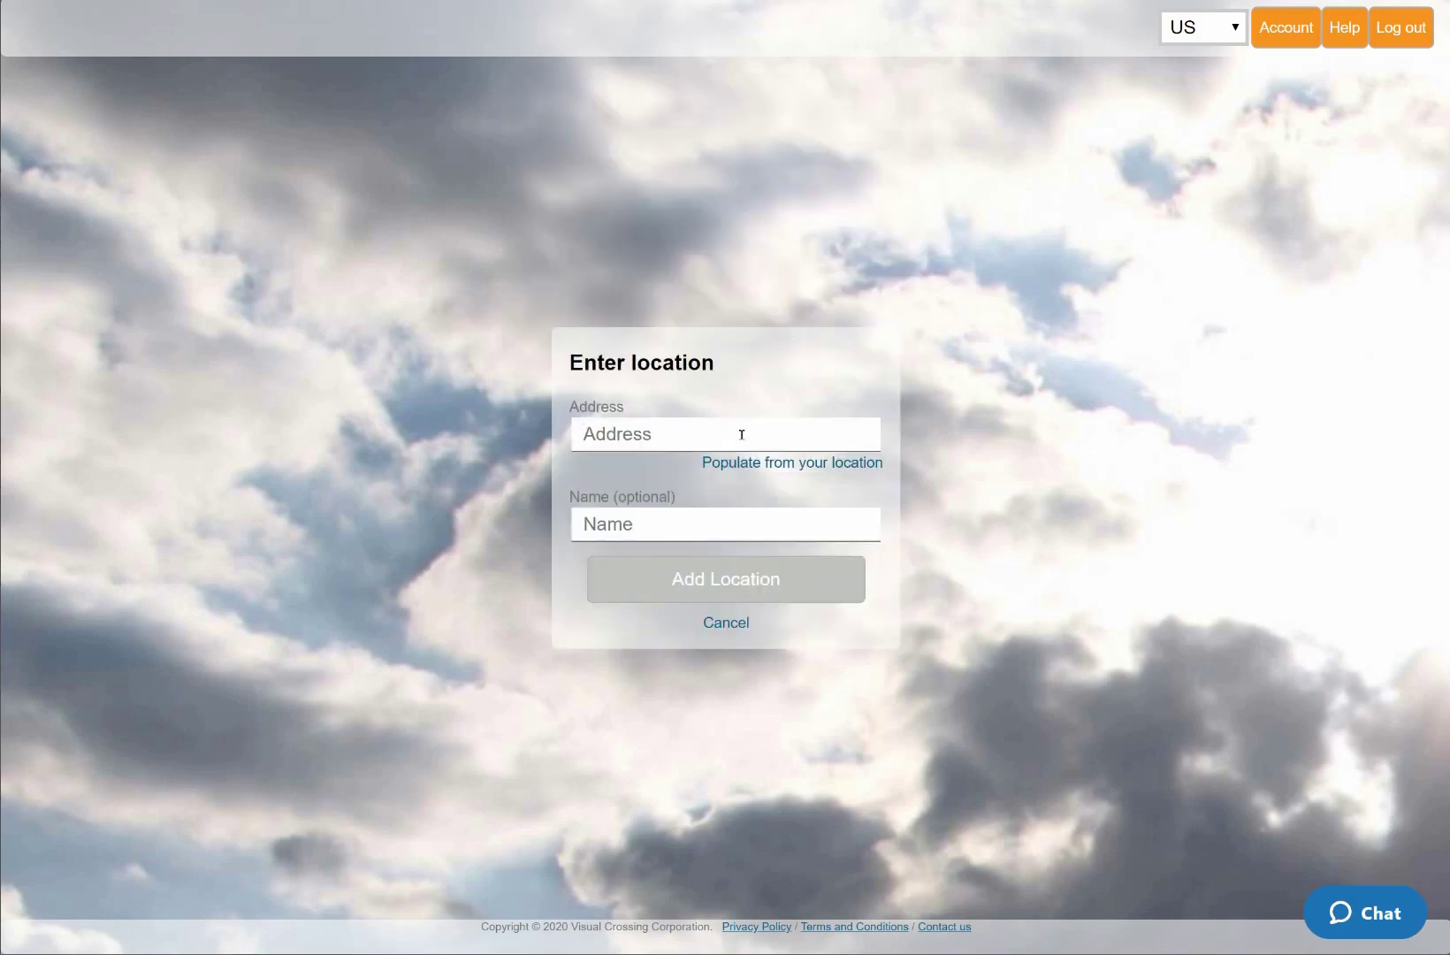
pyautogui.write('Sidney')
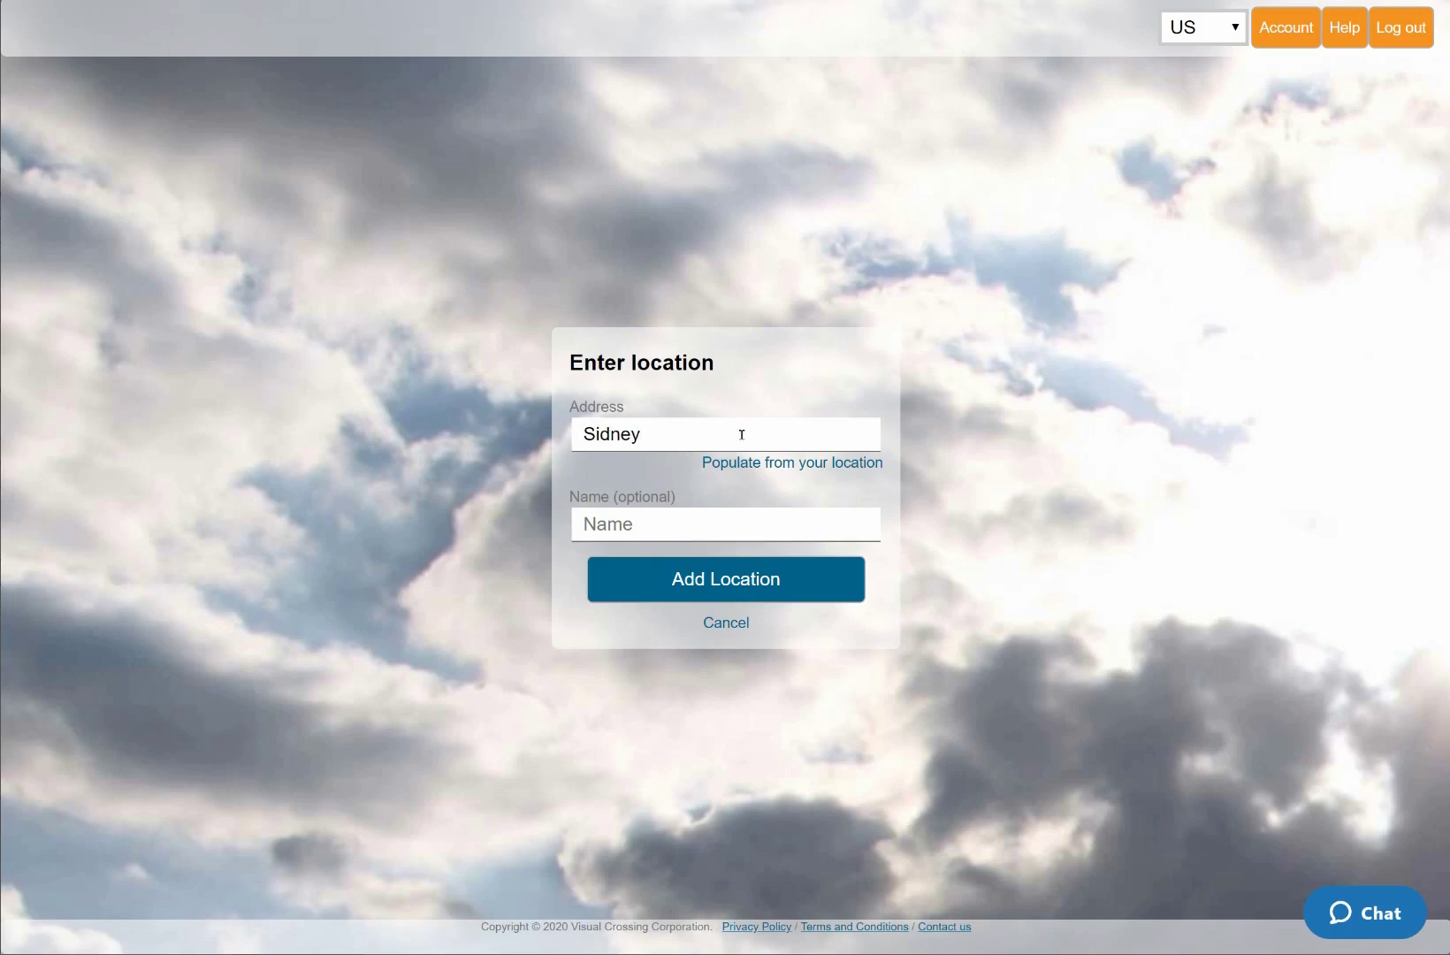
pyautogui.write(', Australia')
pyautogui.click(706, 522)
pyautogui.write('Sidney')
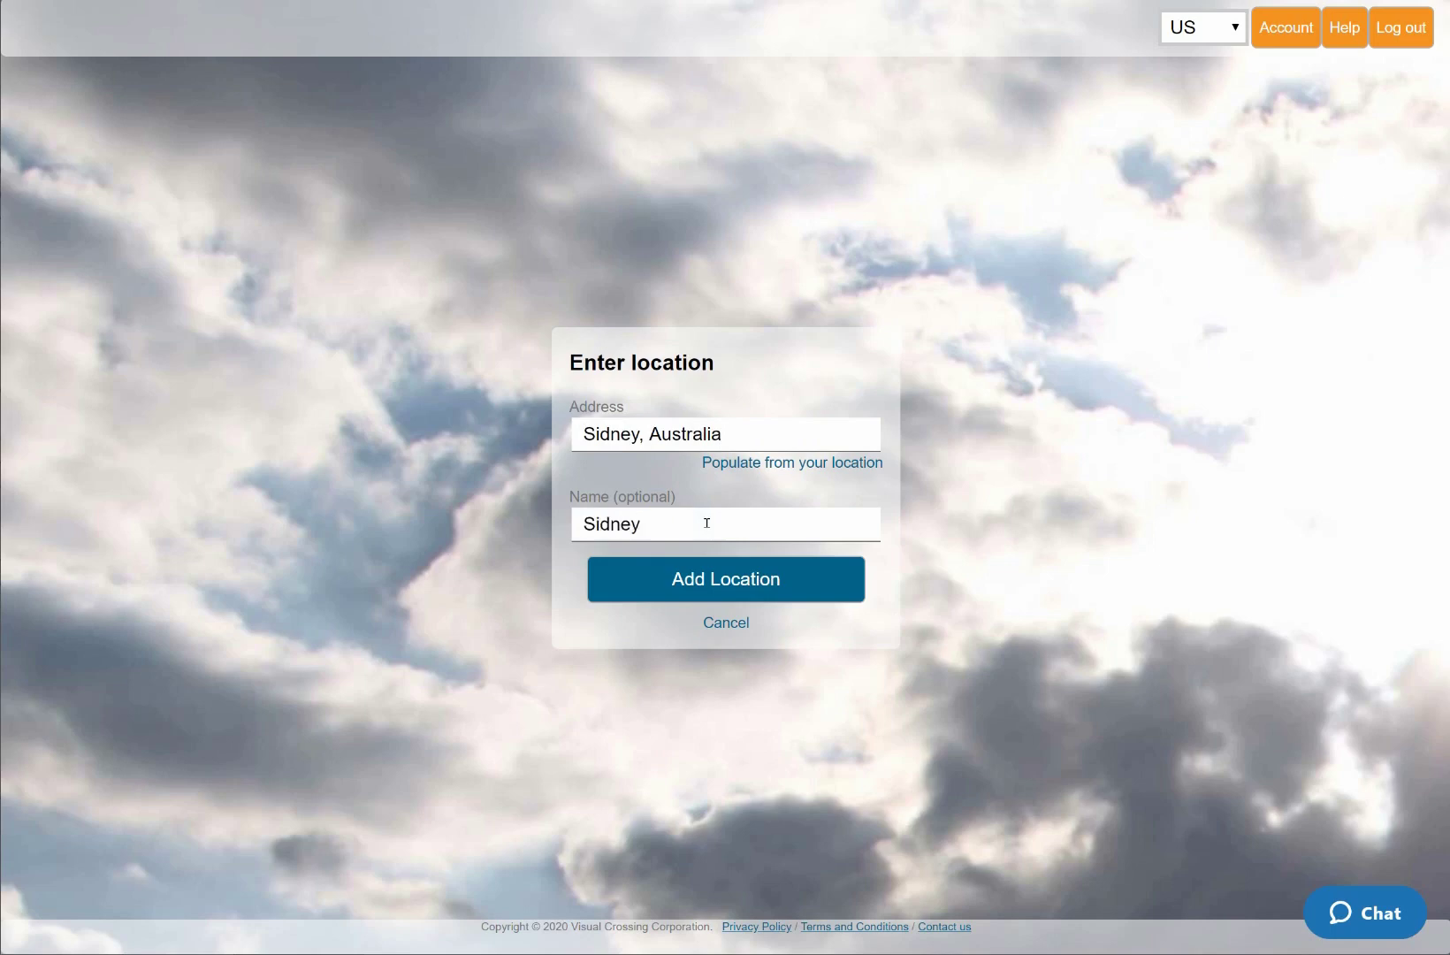
pyautogui.click(685, 574)
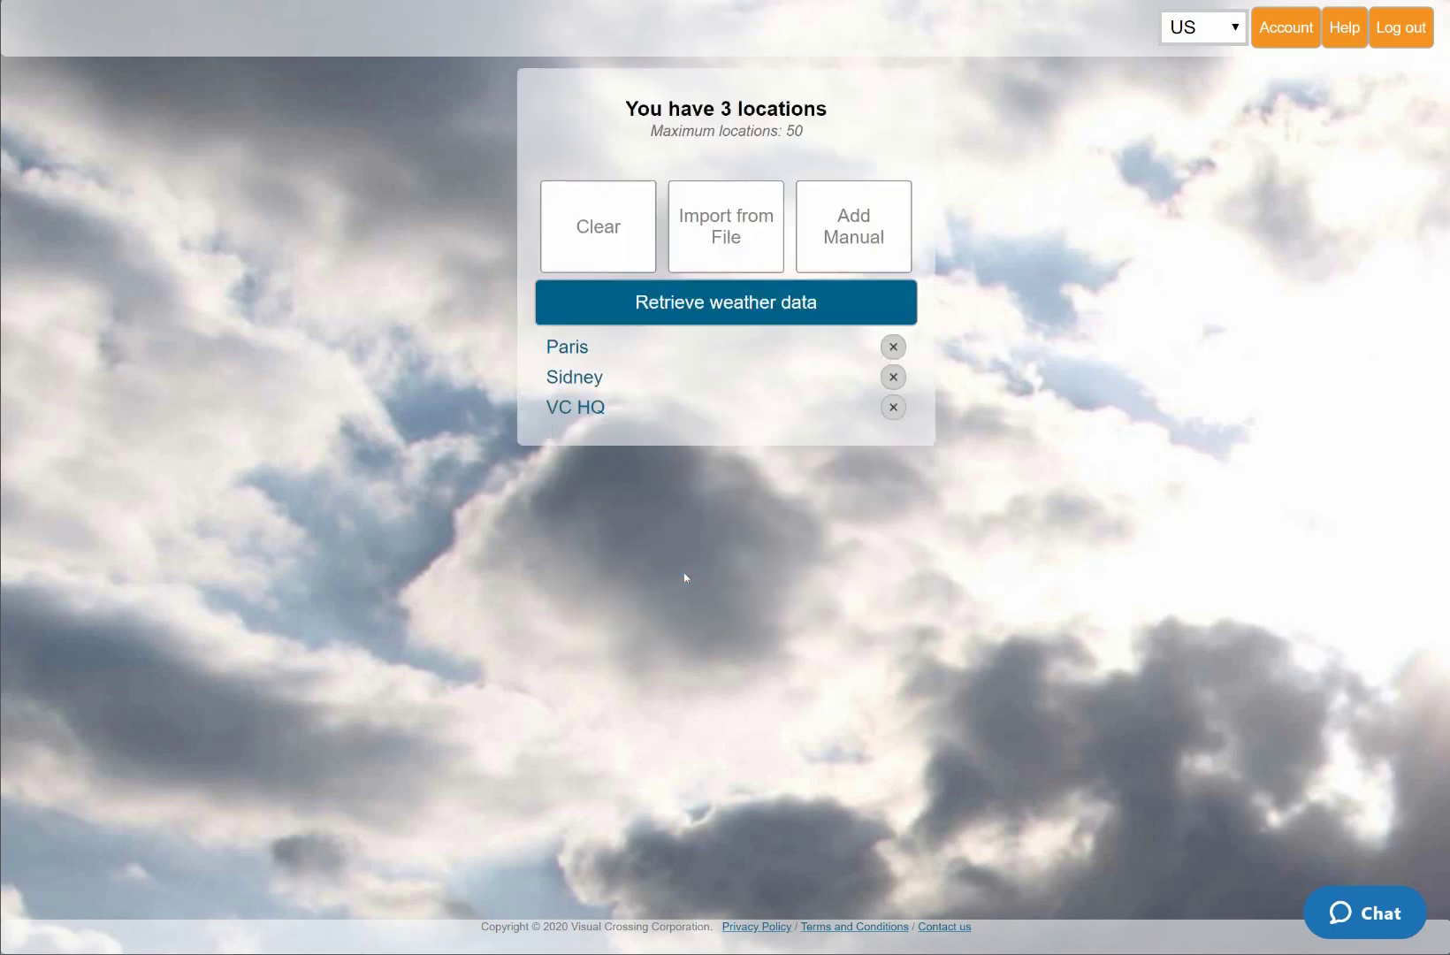
pyautogui.click(744, 295)
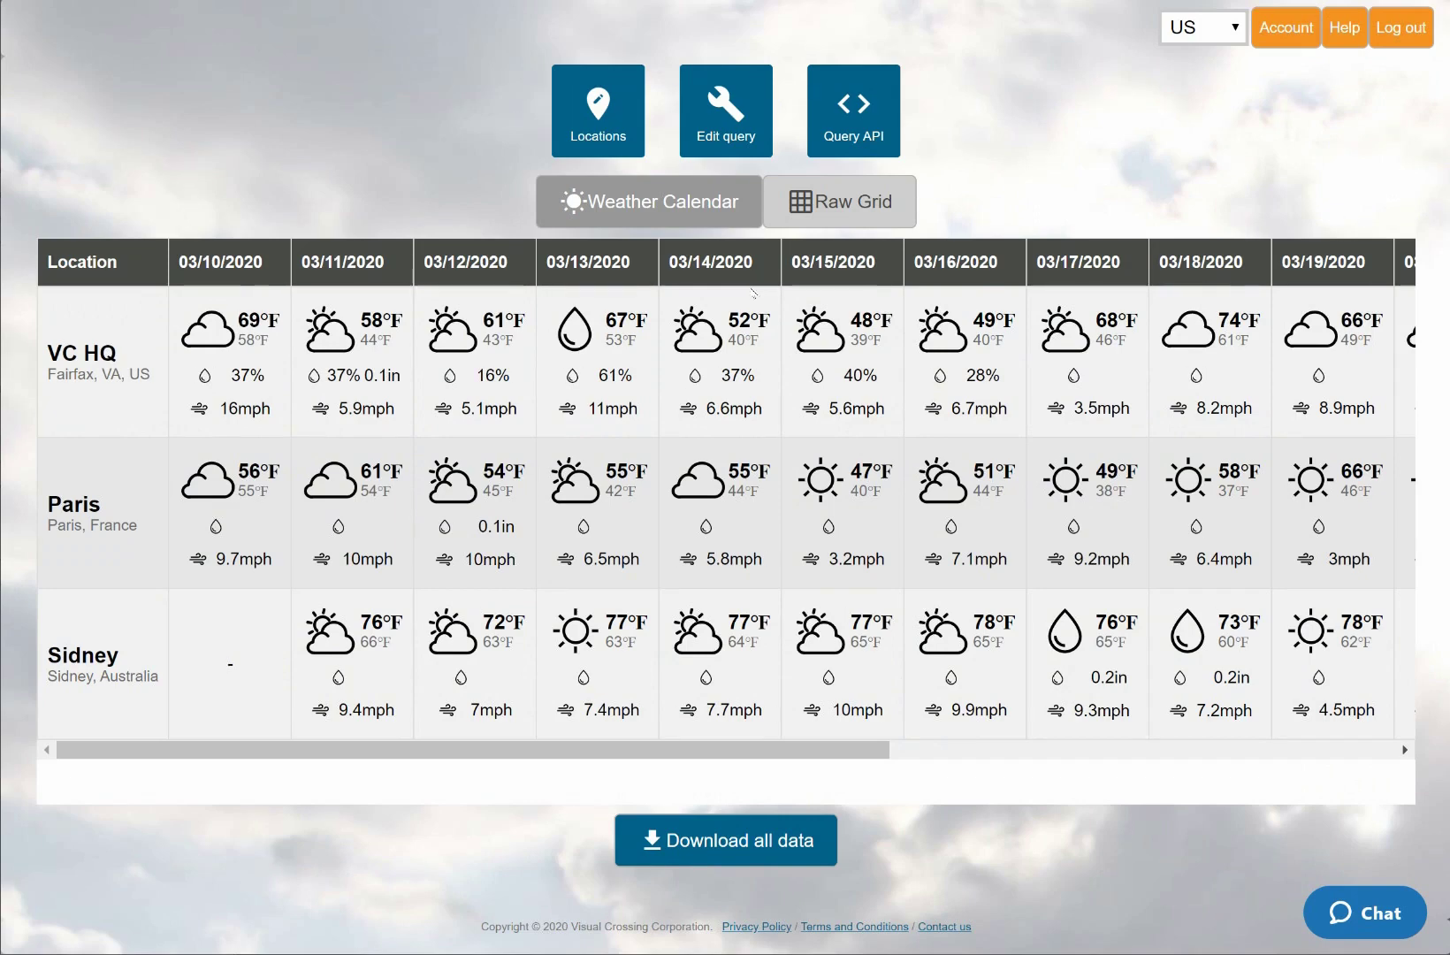
# - Show the forecast in the Raw Grid and generate its Weather API query URL
pyautogui.click(826, 209)
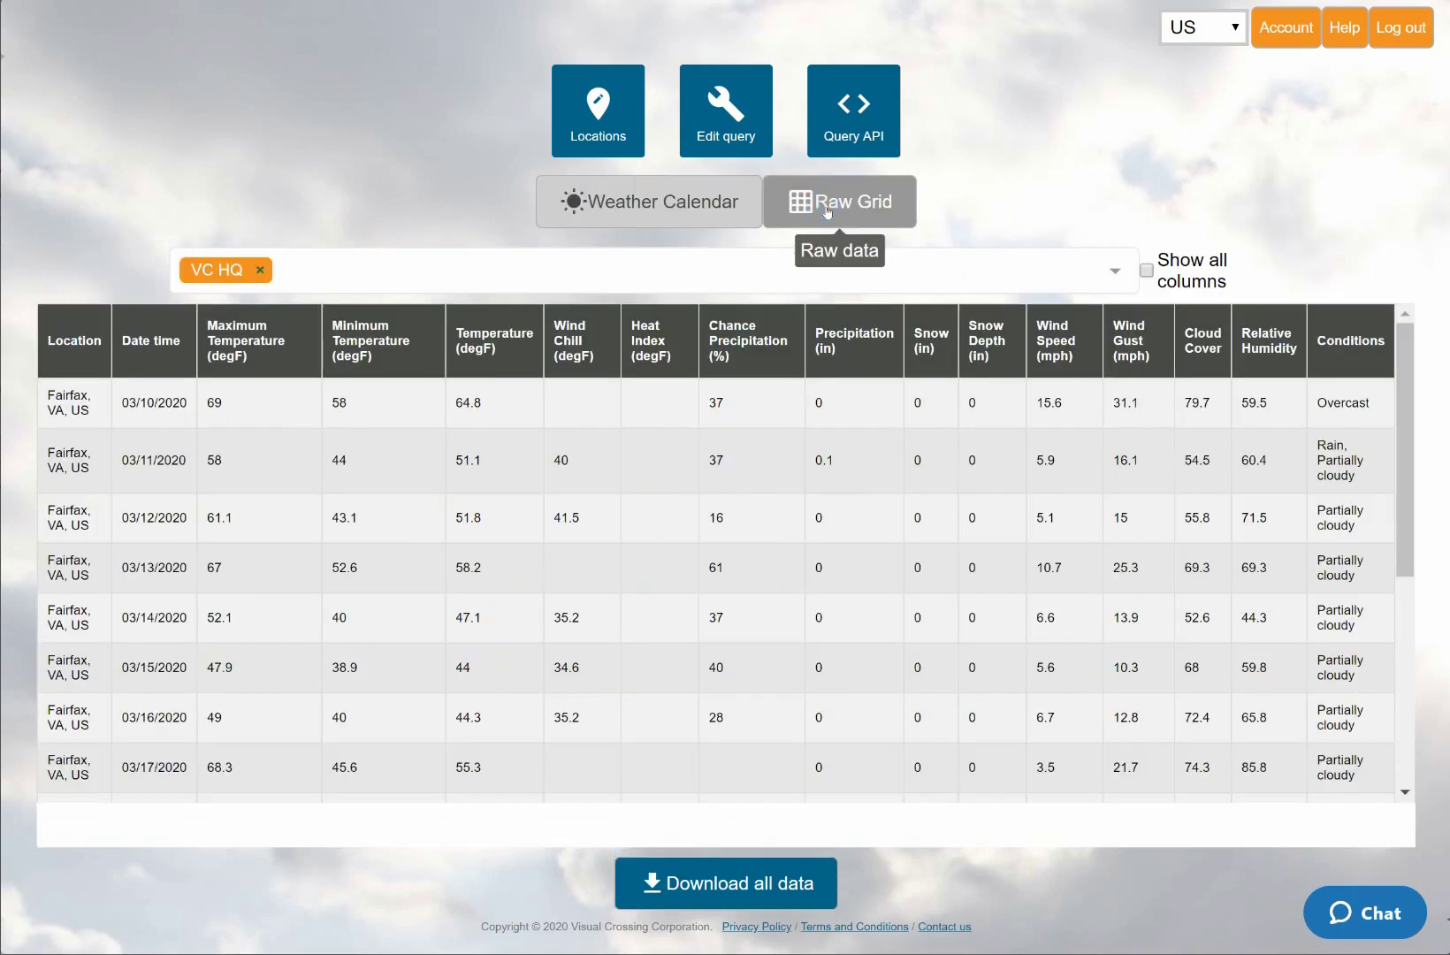
pyautogui.click(855, 137)
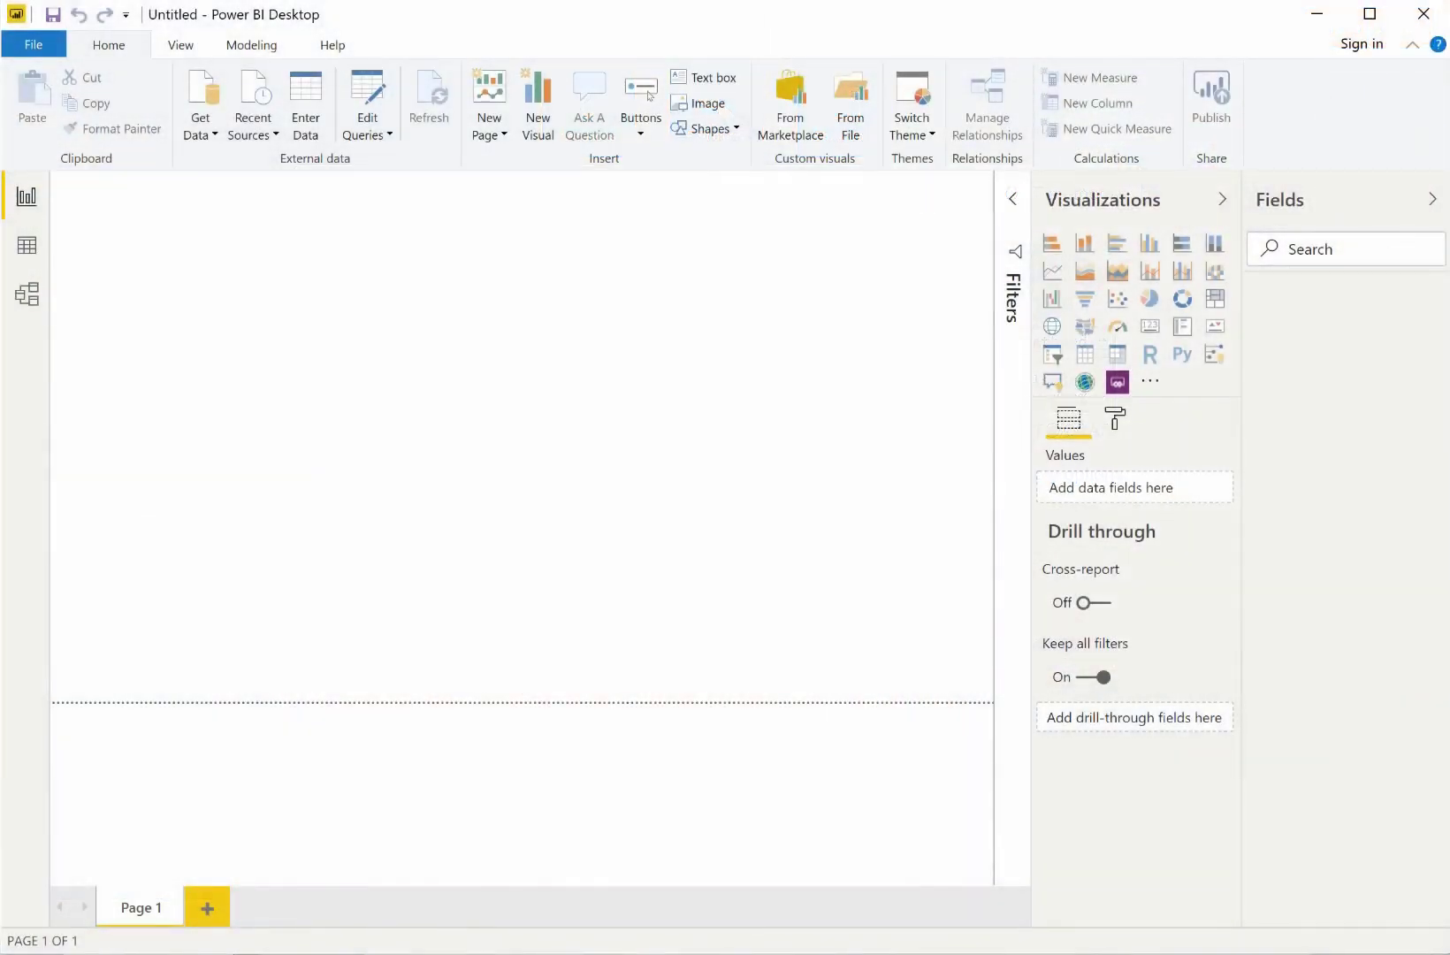
# - Add the copied Visual Crossing query URL as a Web data source in Power BI
pyautogui.click(202, 131)
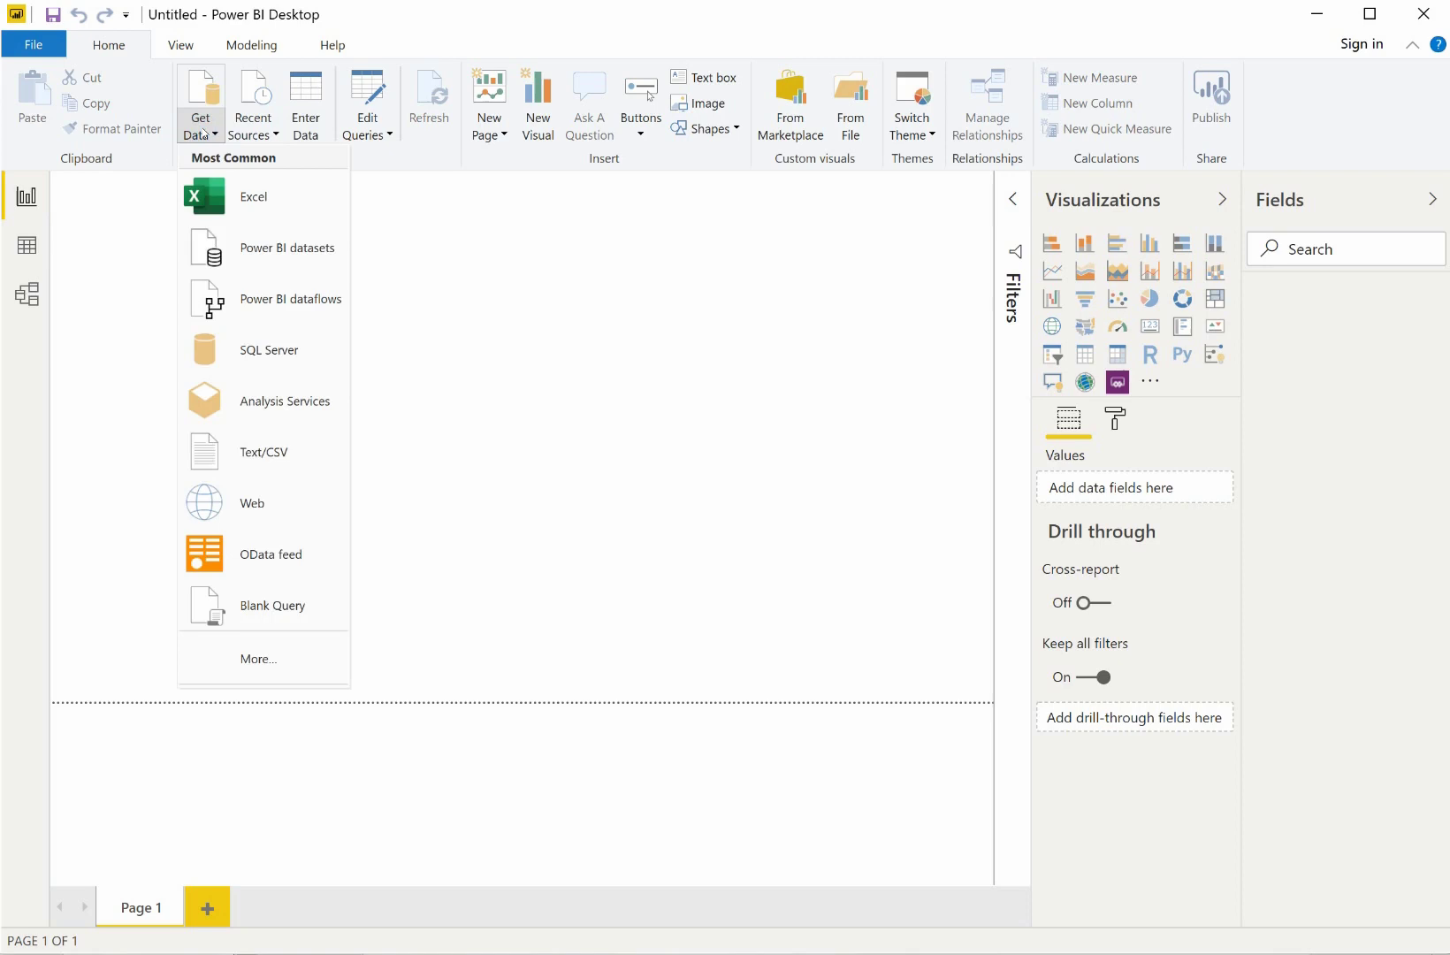
pyautogui.click(287, 498)
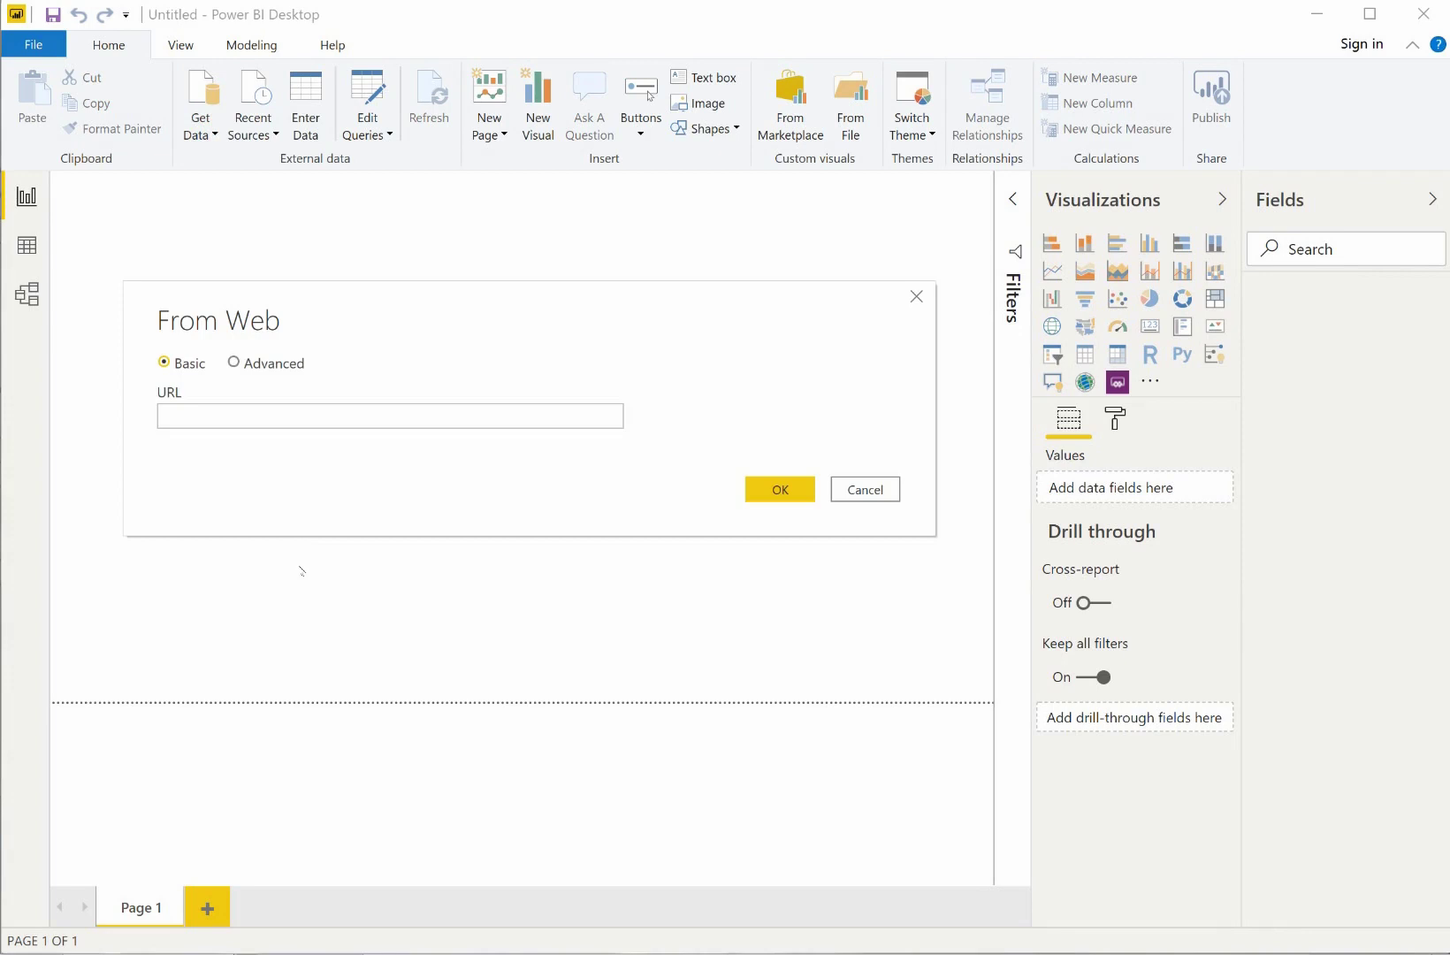
pyautogui.rightClick(283, 413)
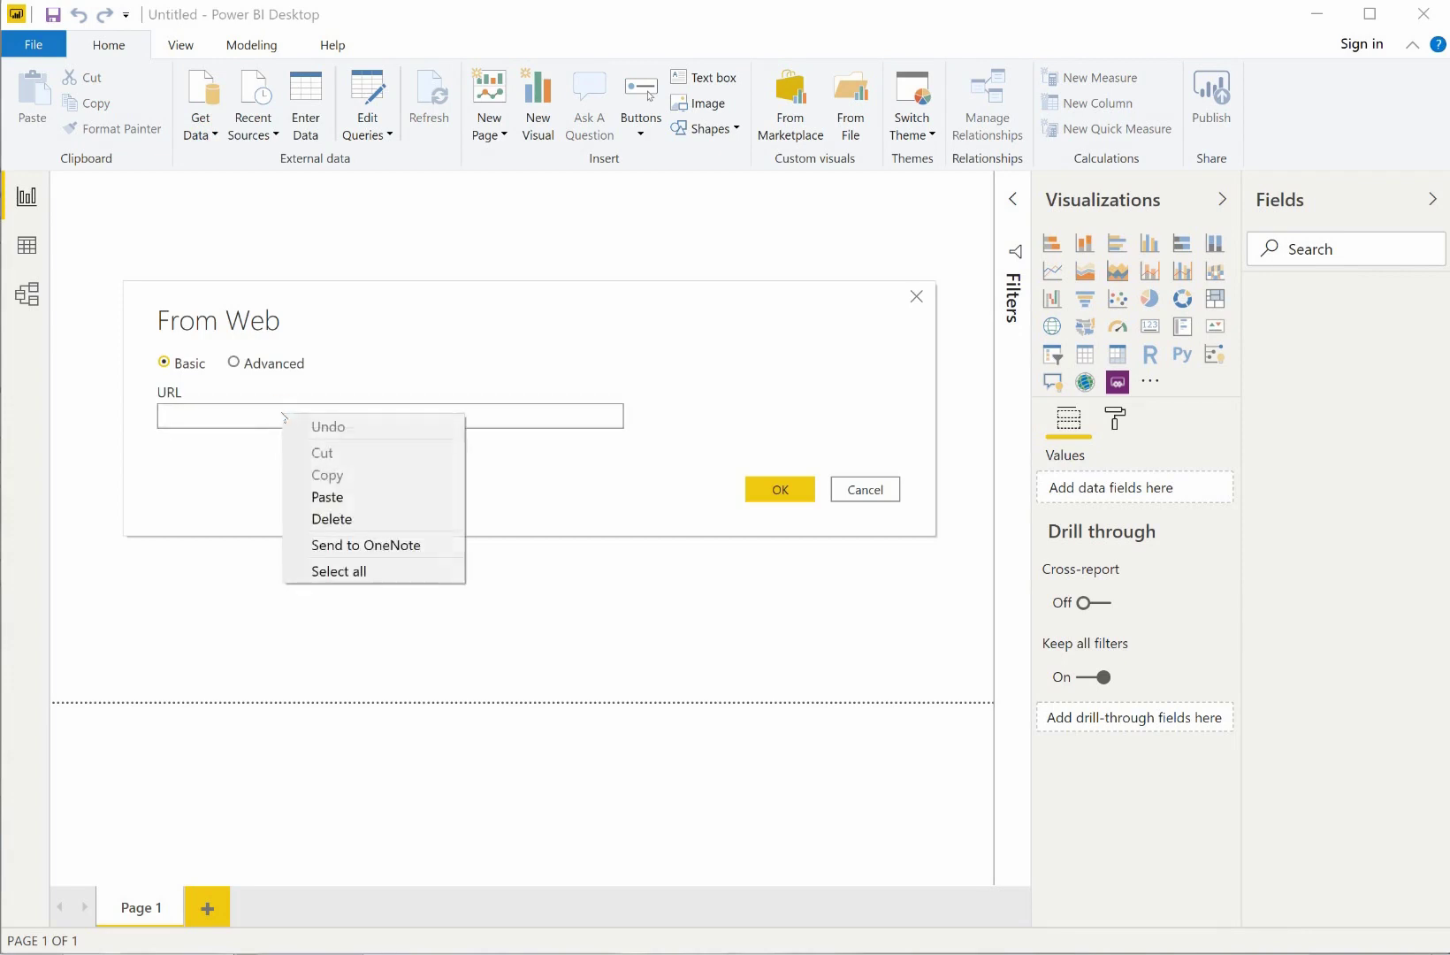
pyautogui.click(333, 497)
pyautogui.click(788, 493)
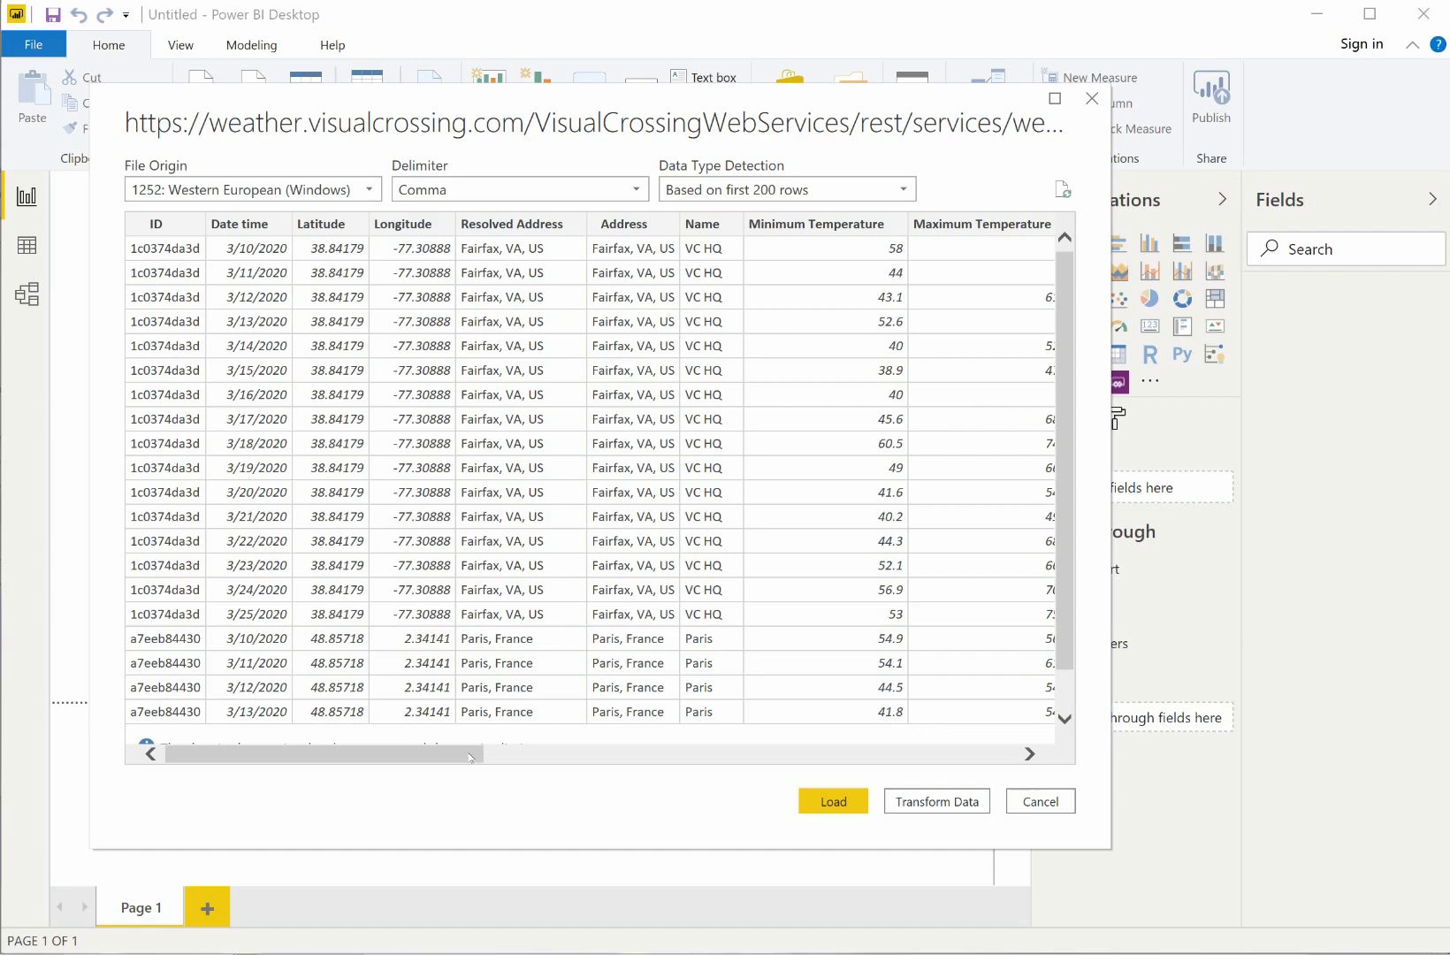
# - Check the forecast CSV preview columns and load the data into the report
pyautogui.moveTo(470, 756); pyautogui.dragTo(446, 785)
pyautogui.click(823, 804)
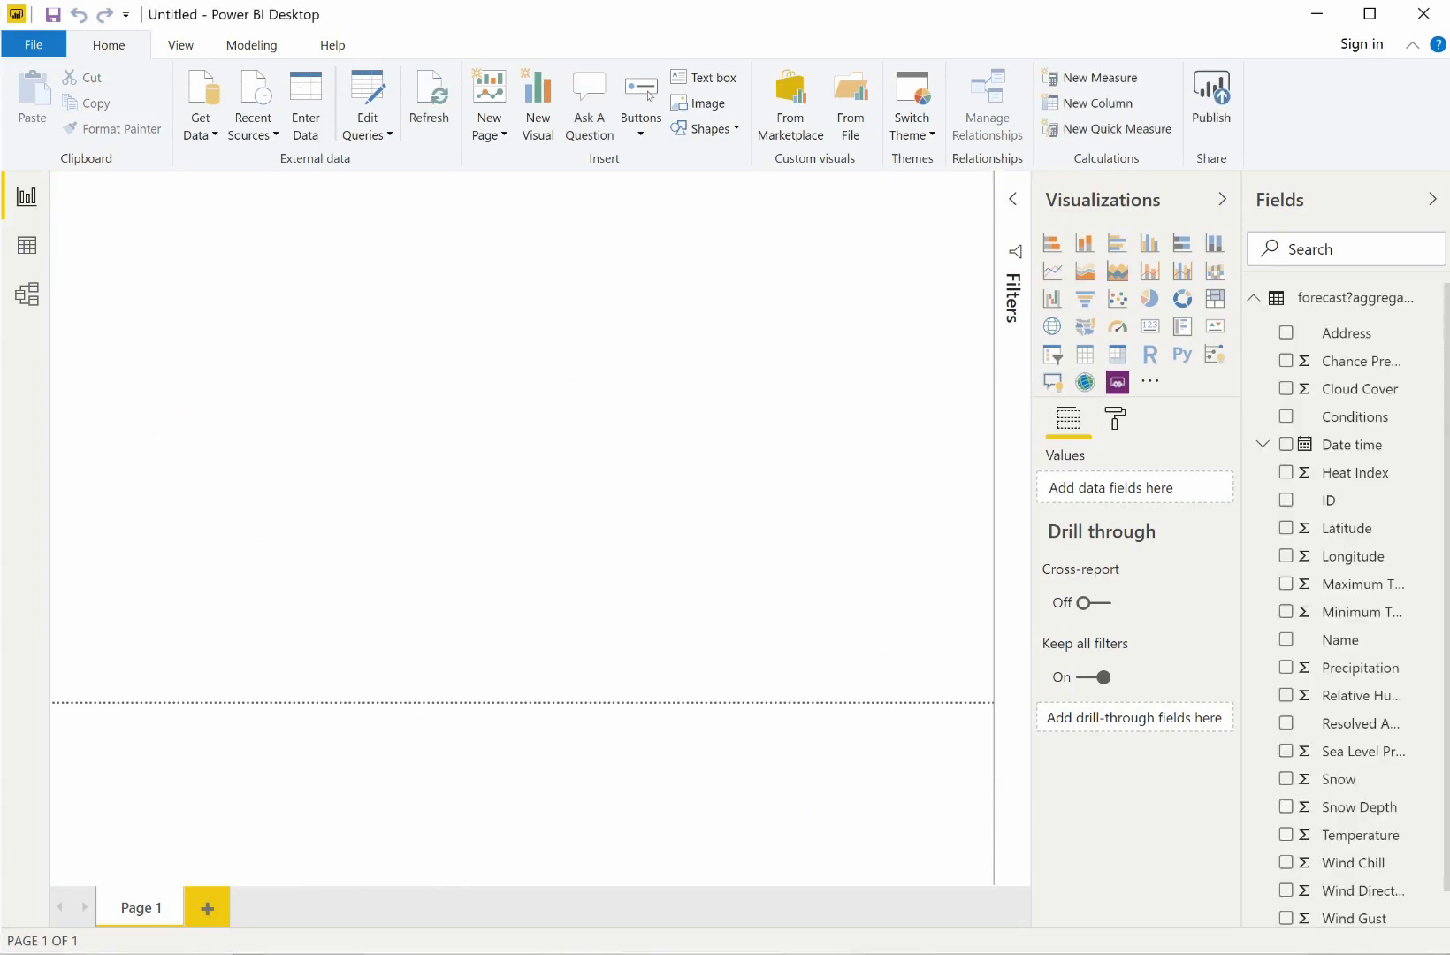
# - Insert a page-filling line chart with Date time on the axis and Maximum/Minimum Temperature values
pyautogui.click(1058, 271)
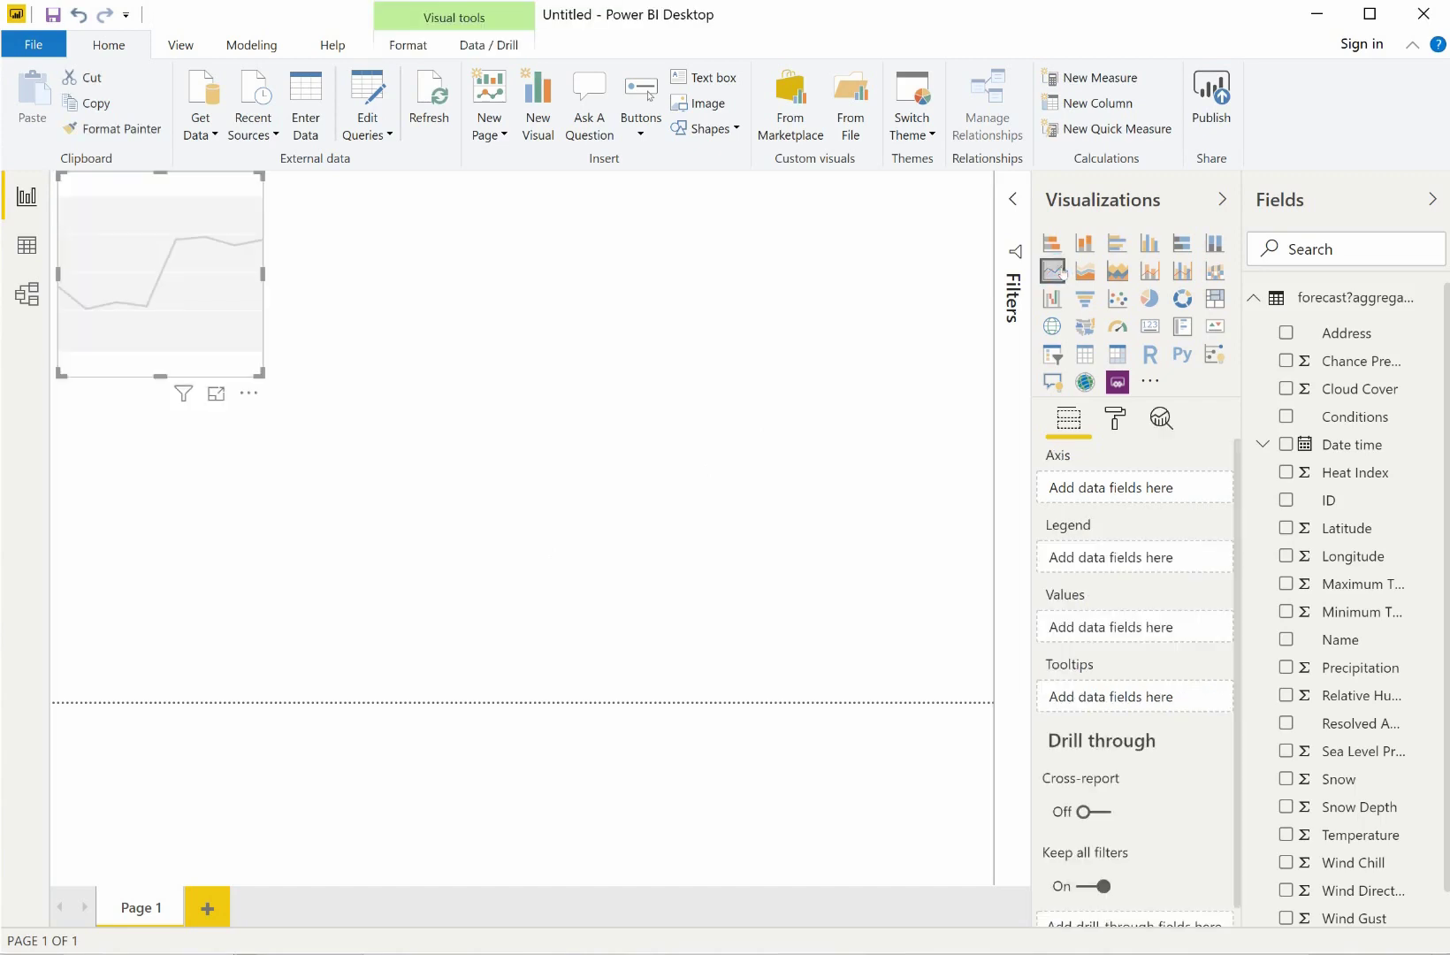
pyautogui.moveTo(217, 296); pyautogui.dragTo(212, 334)
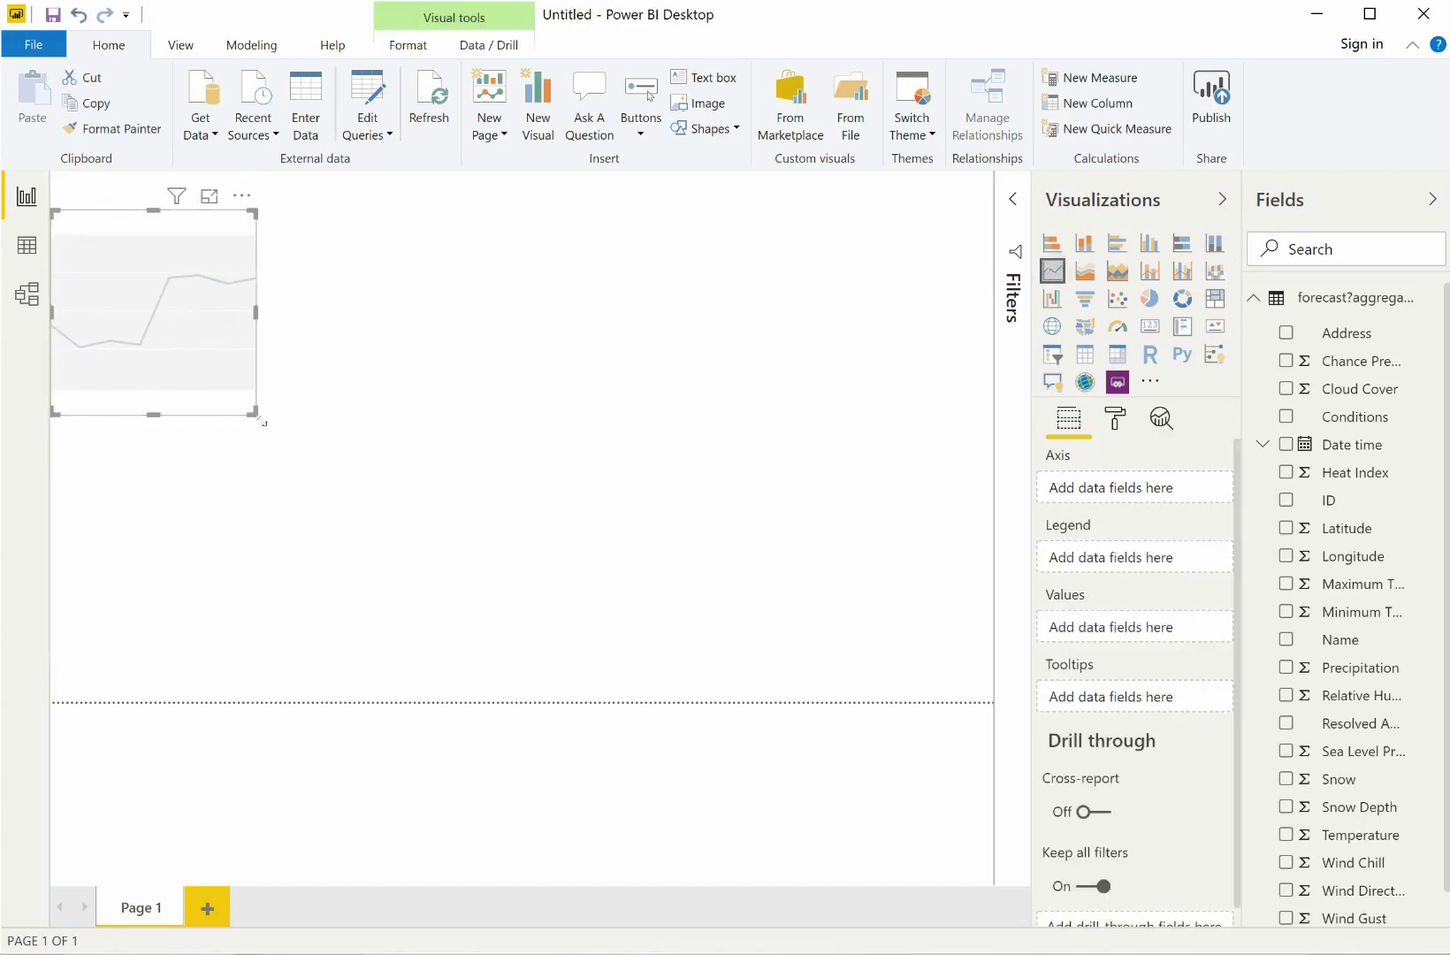
pyautogui.moveTo(263, 422); pyautogui.dragTo(992, 705)
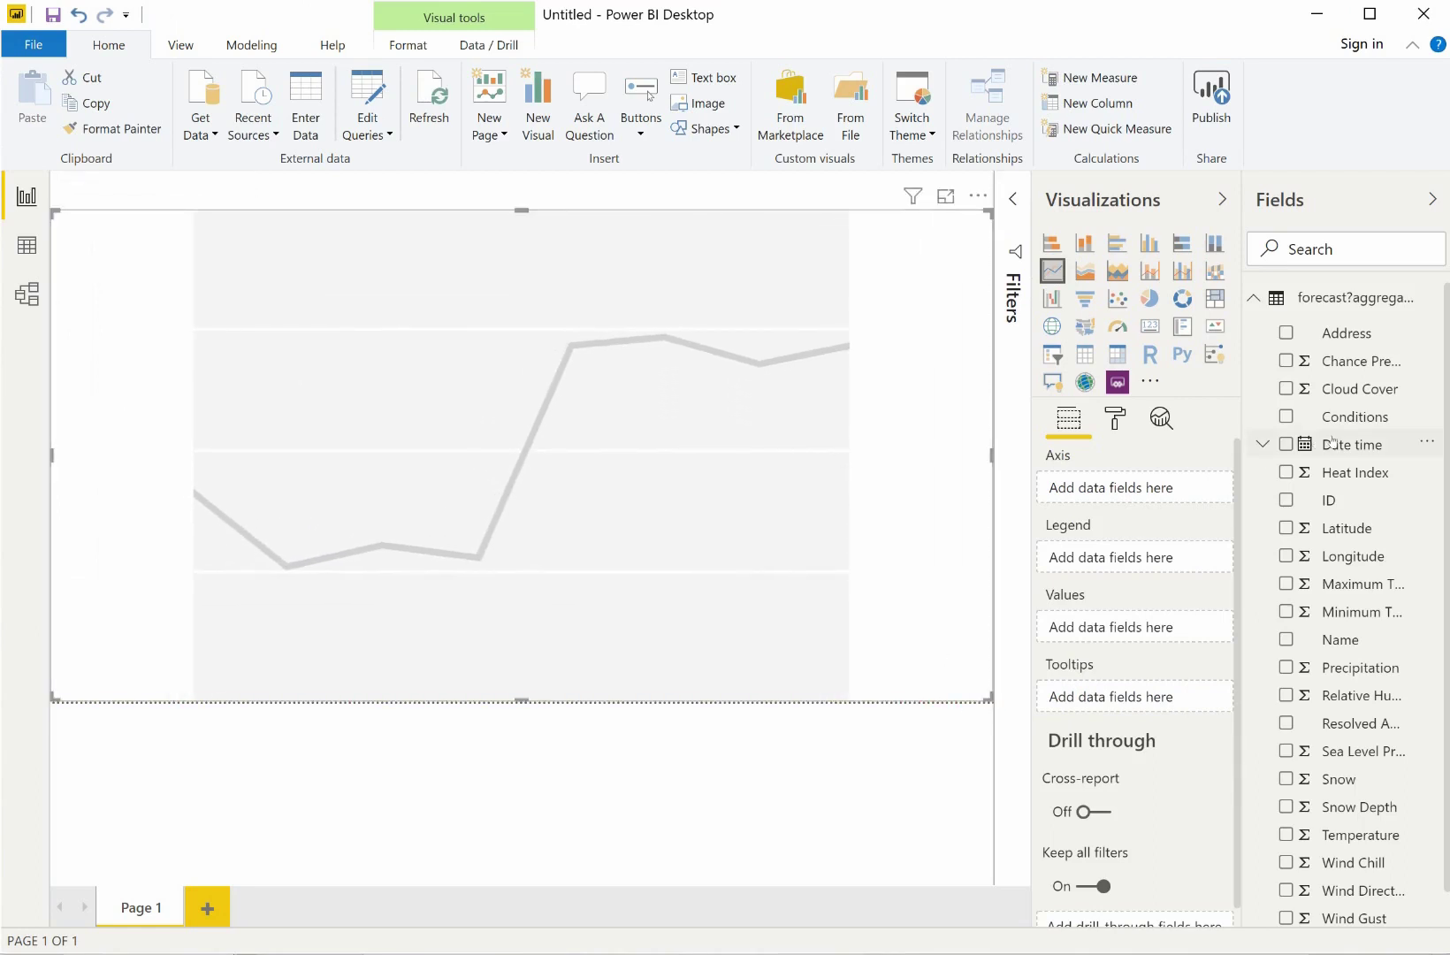
pyautogui.moveTo(1330, 440); pyautogui.dragTo(1116, 488)
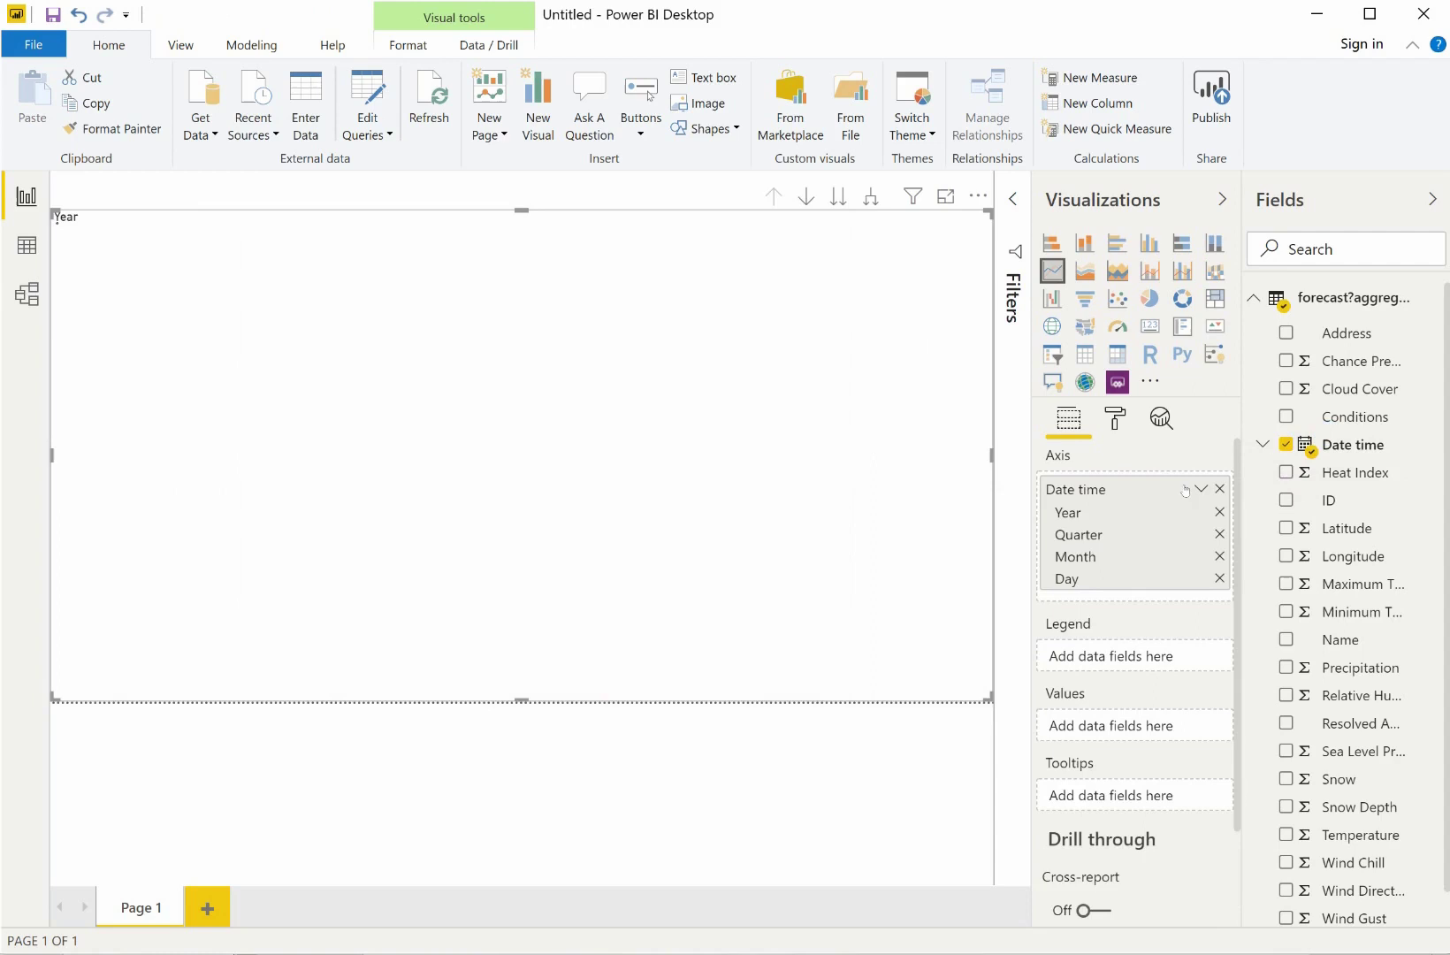
pyautogui.moveTo(1358, 591); pyautogui.dragTo(1184, 707)
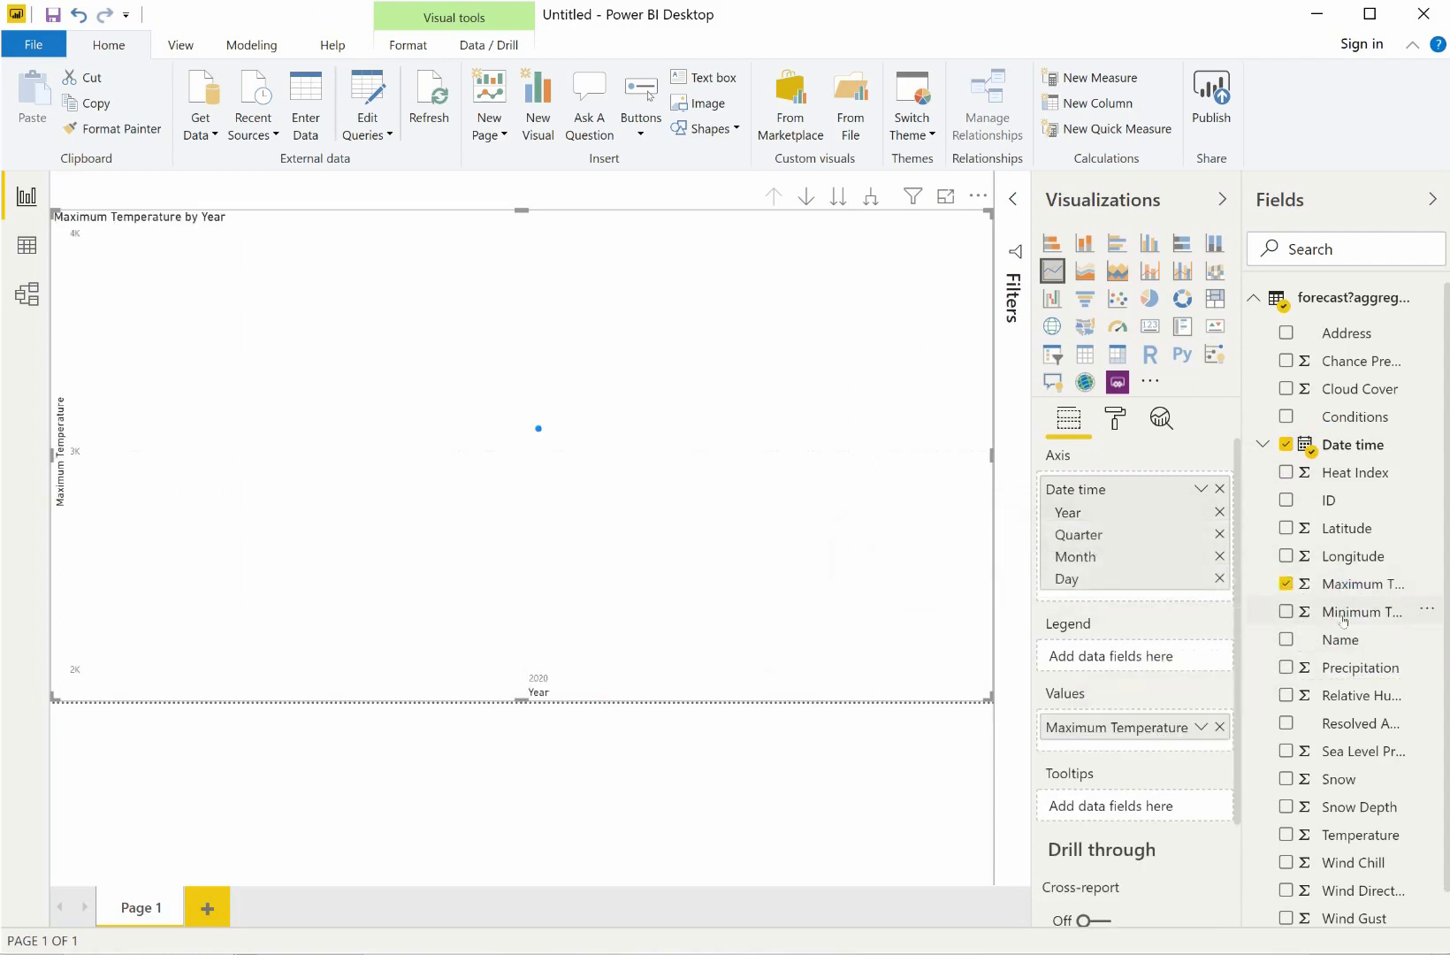
pyautogui.moveTo(1352, 611); pyautogui.dragTo(1169, 738)
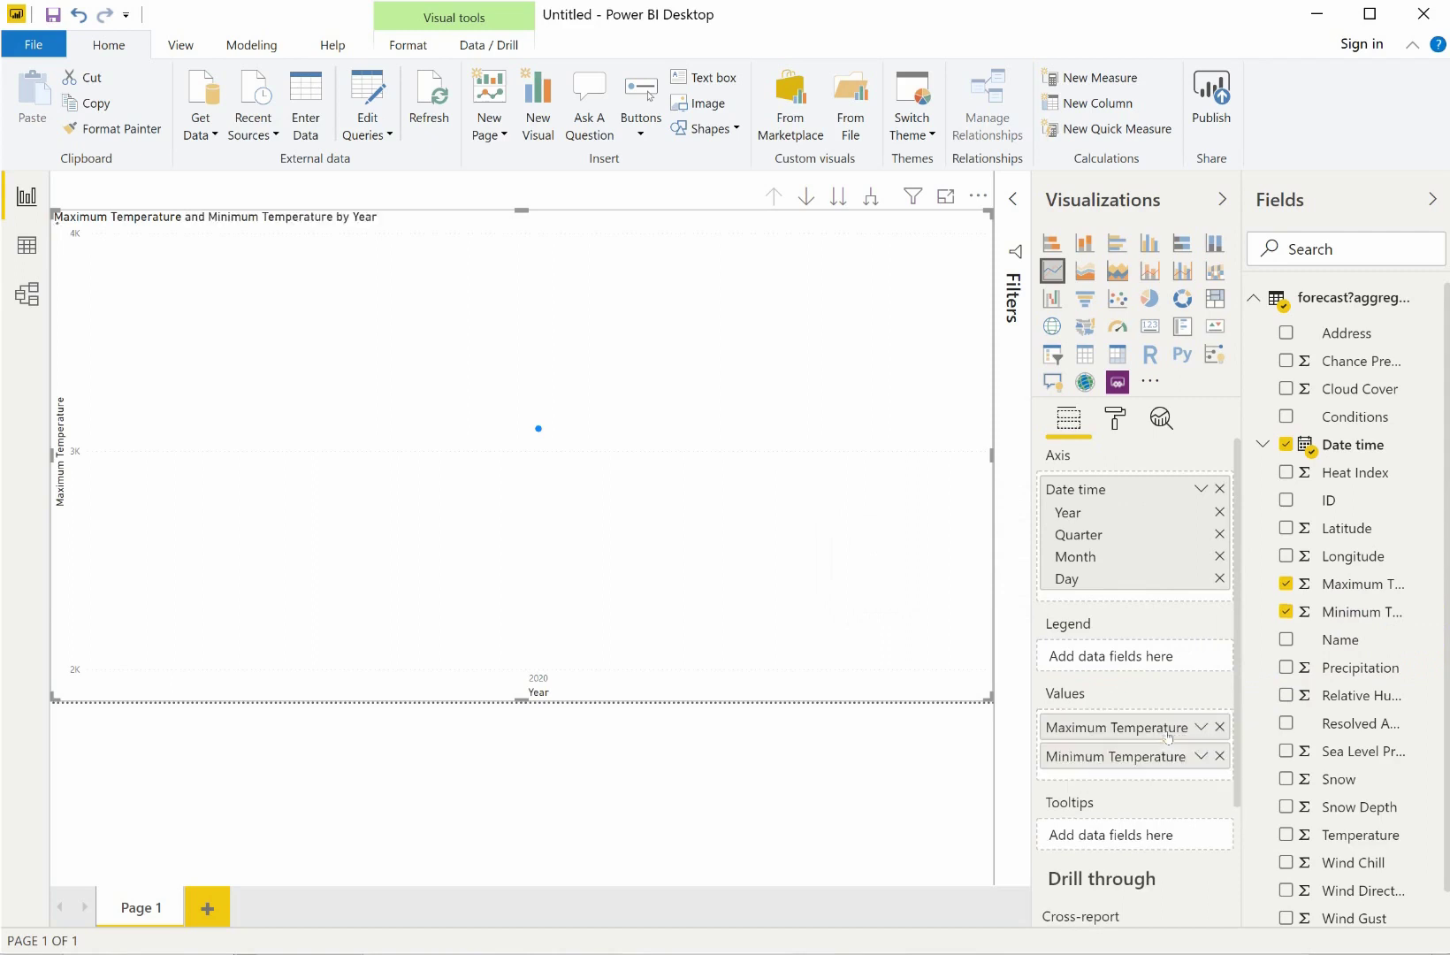
# - Average both temperatures and remove Year, Quarter and Month so the chart plots by Day
pyautogui.click(1198, 727)
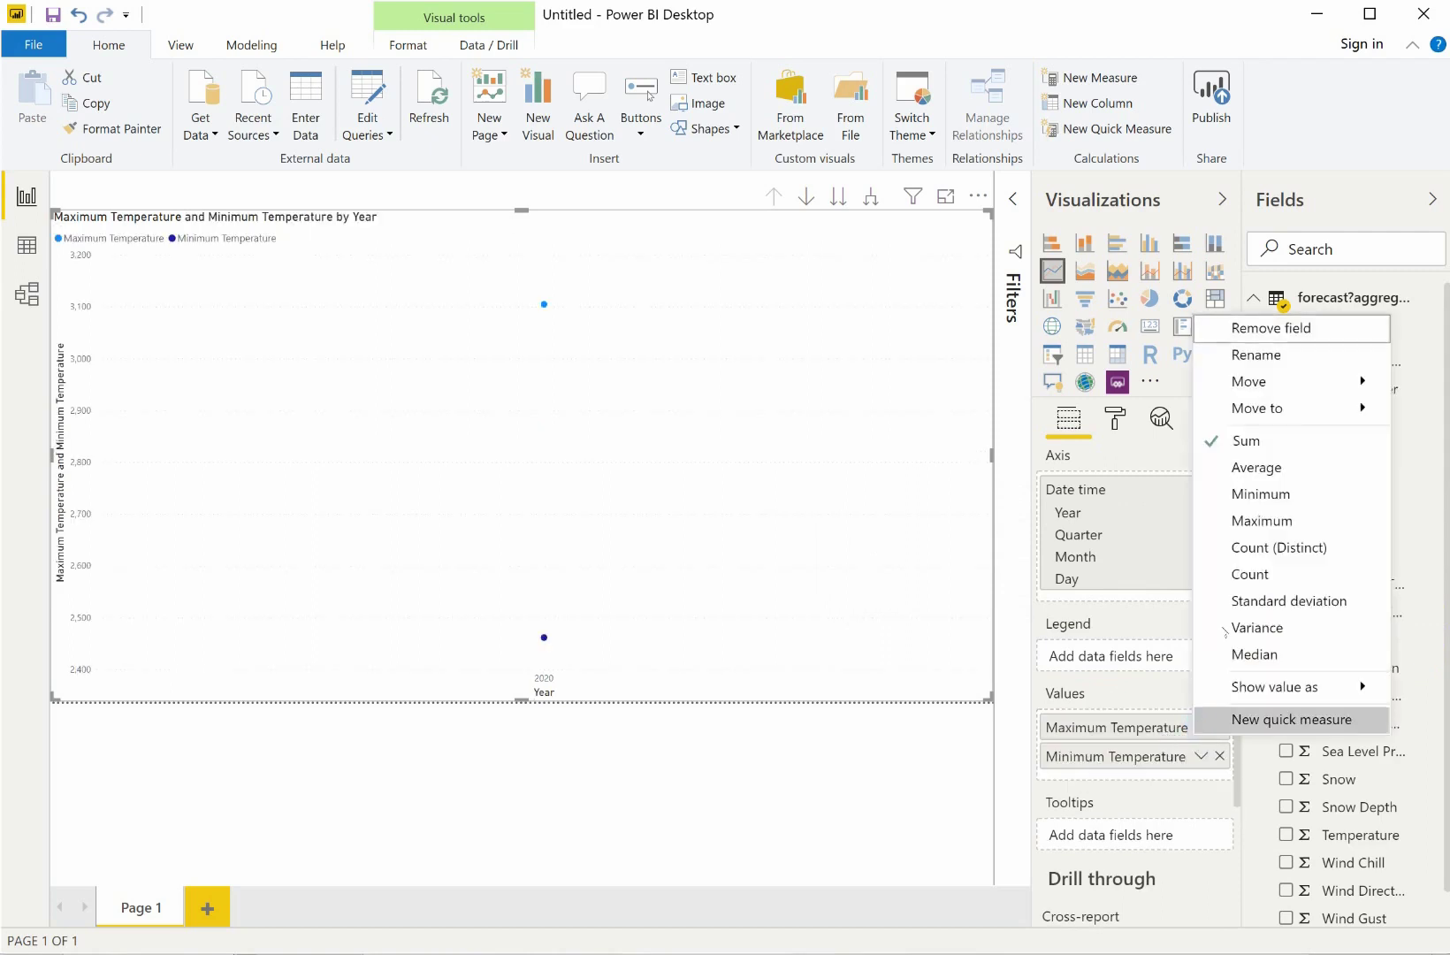
pyautogui.click(1256, 467)
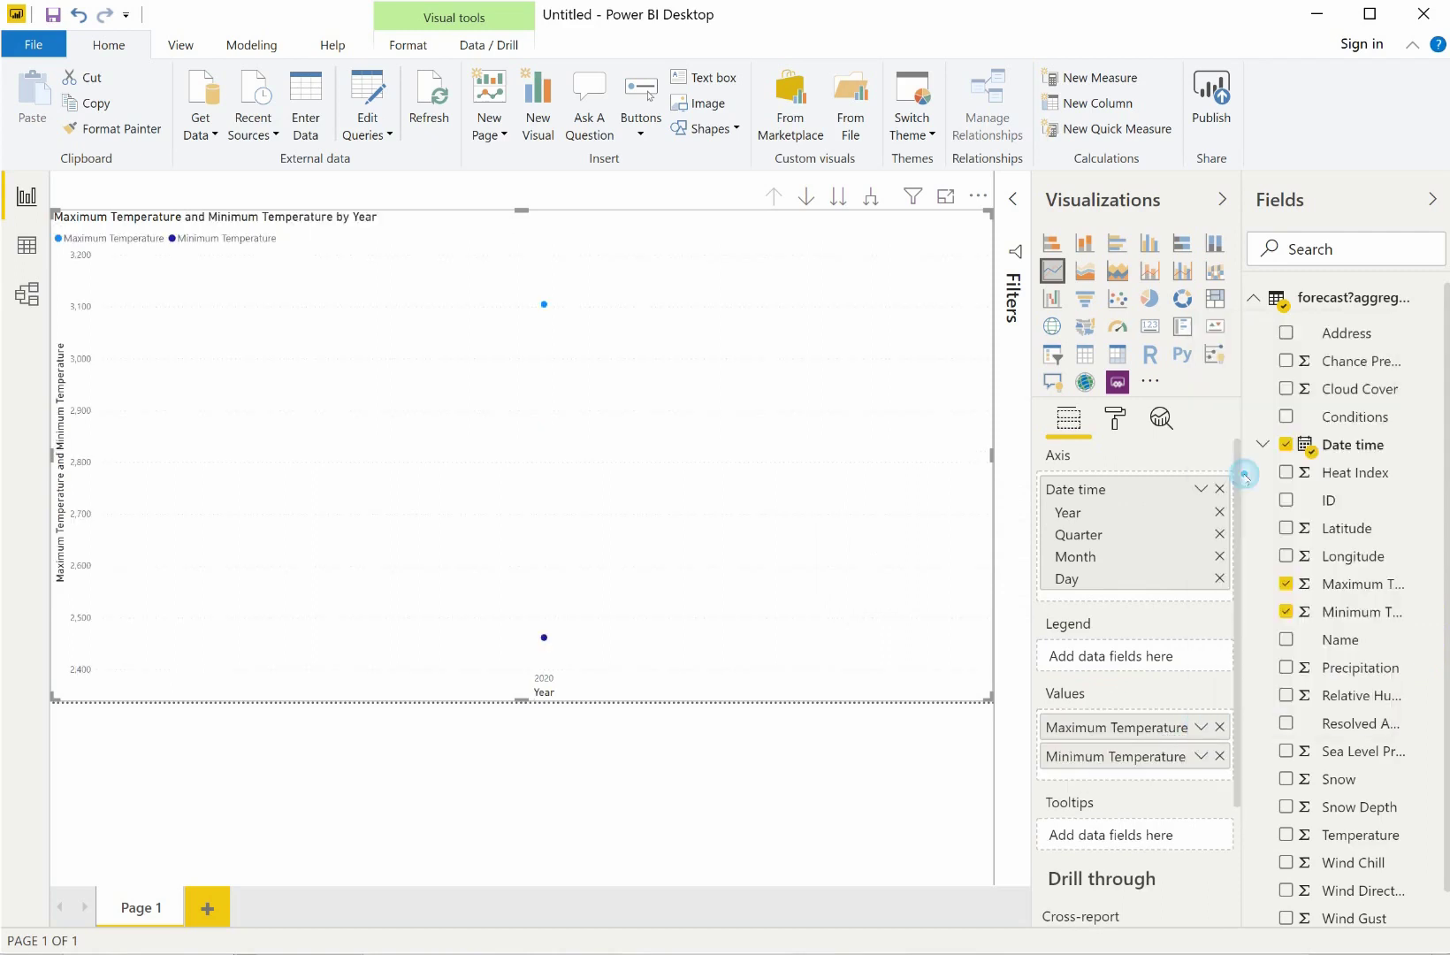
pyautogui.click(1202, 756)
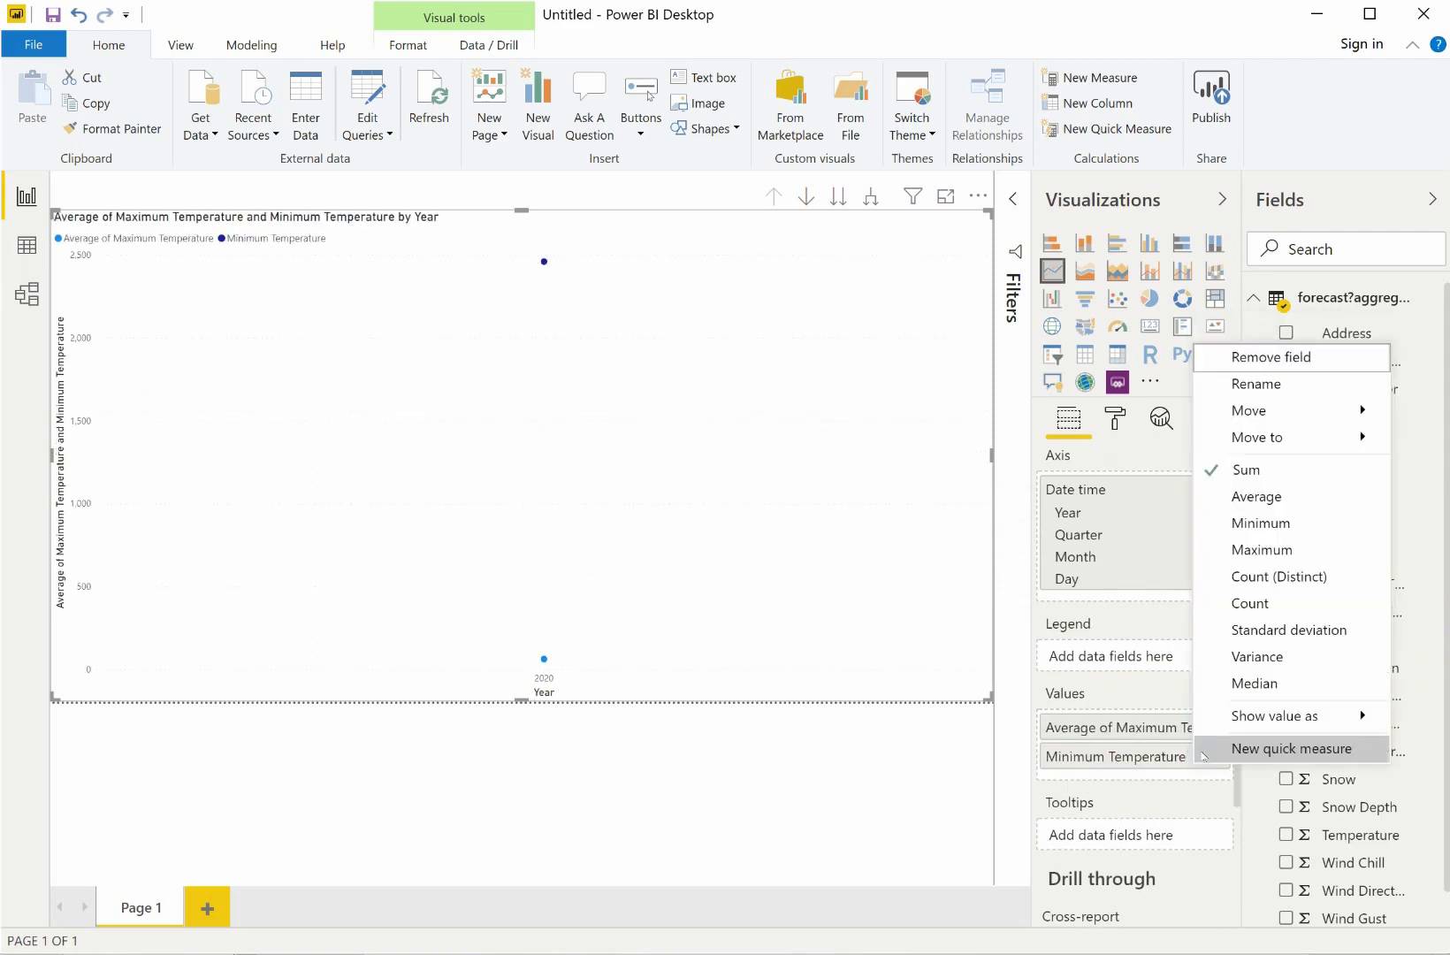
pyautogui.click(1256, 496)
pyautogui.click(1224, 512)
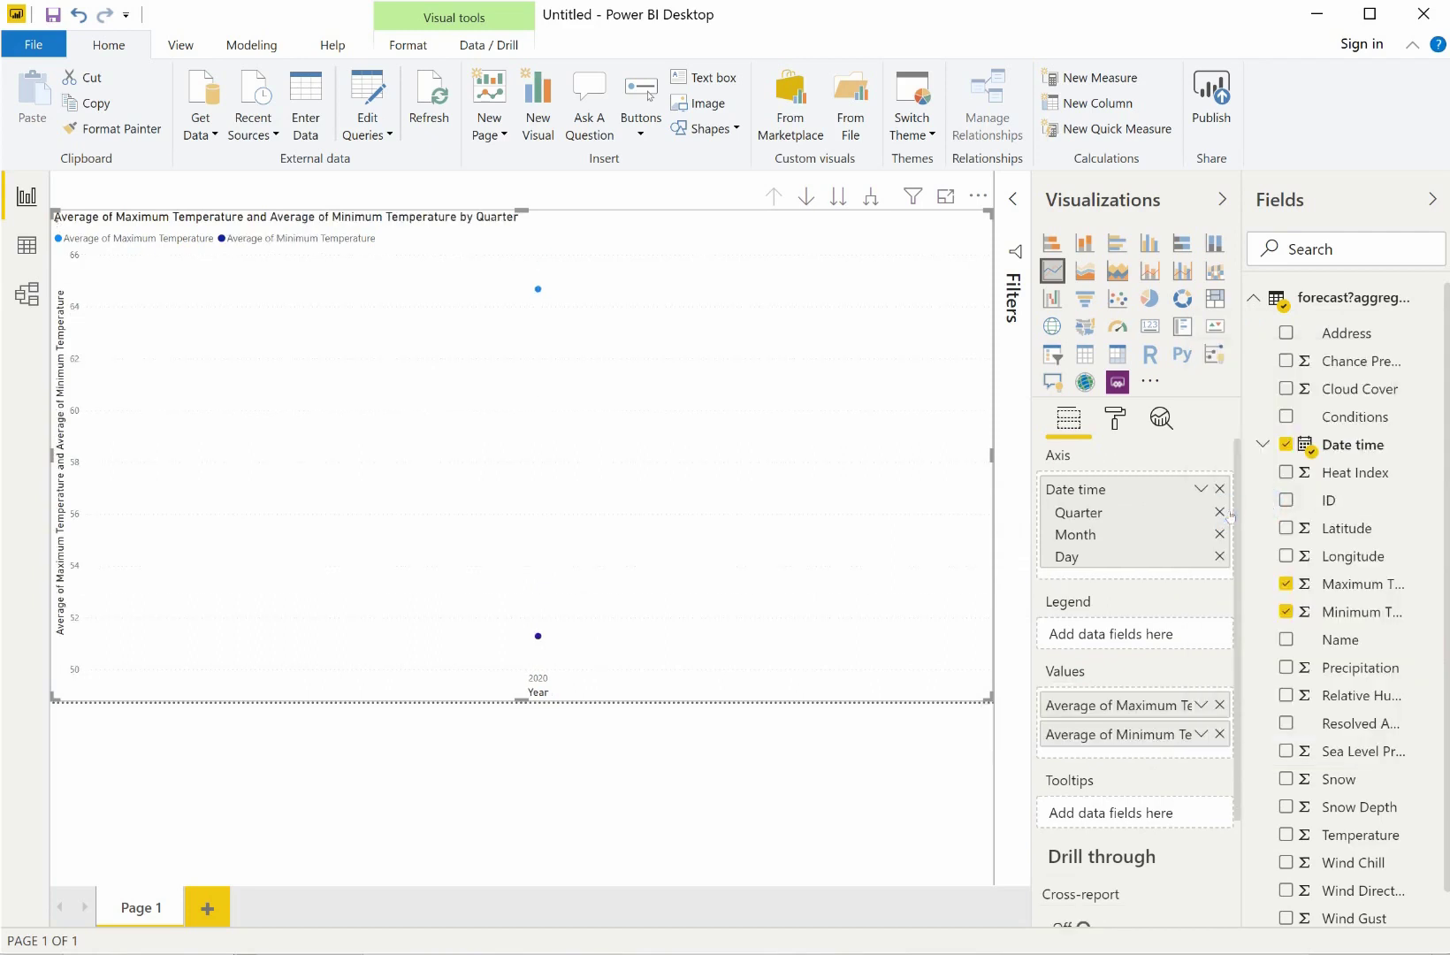
pyautogui.click(1224, 512)
pyautogui.click(1220, 513)
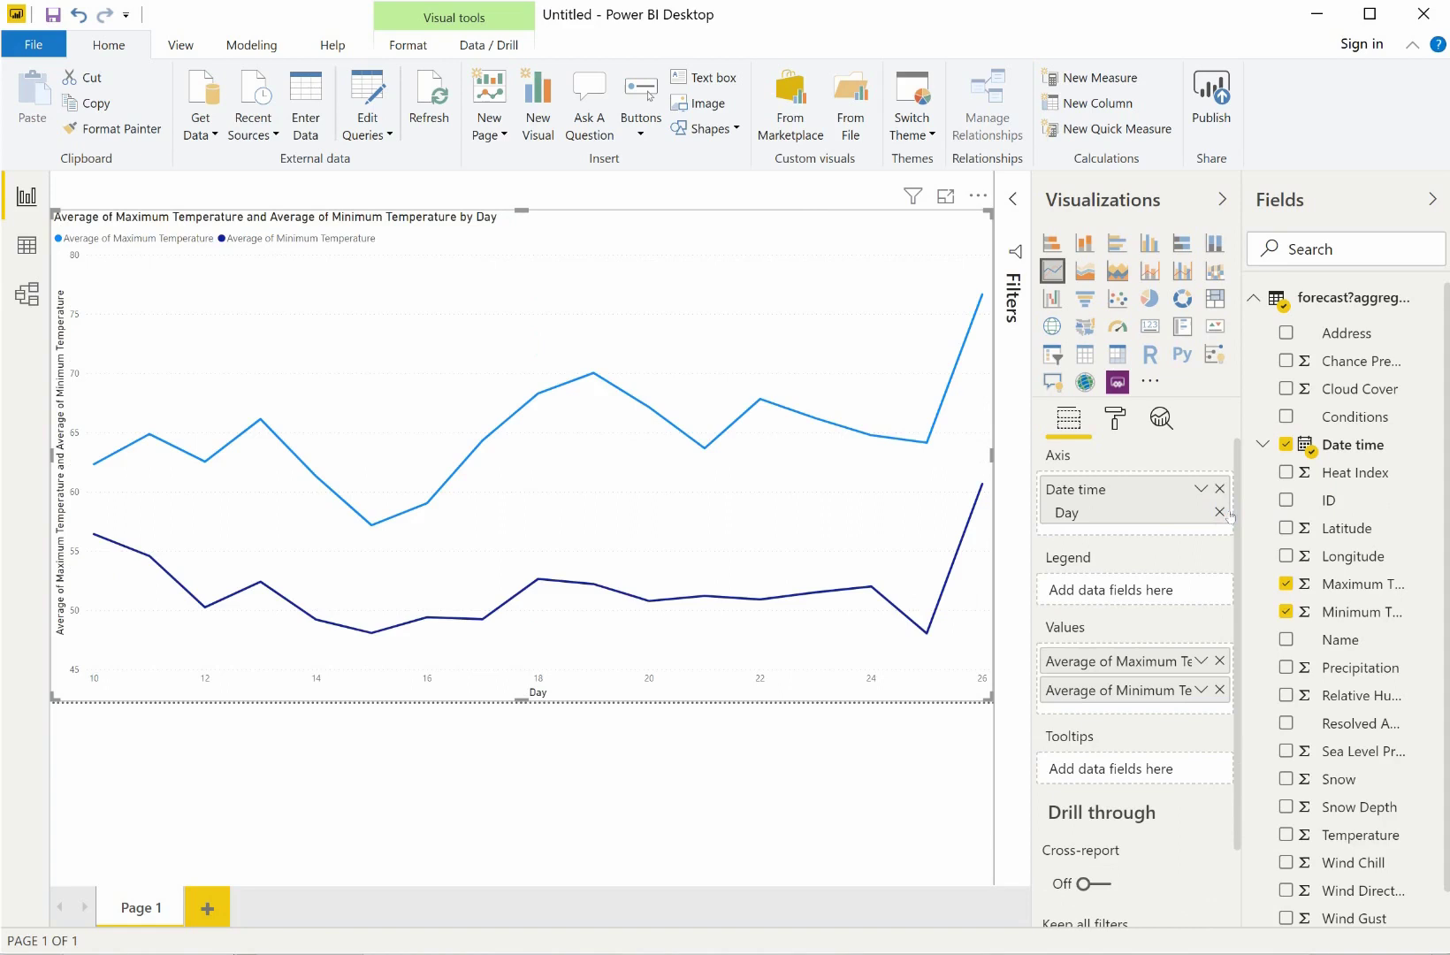
# - Place a wide slicer on the Name field in a strip along the top of the page
pyautogui.click(1061, 358)
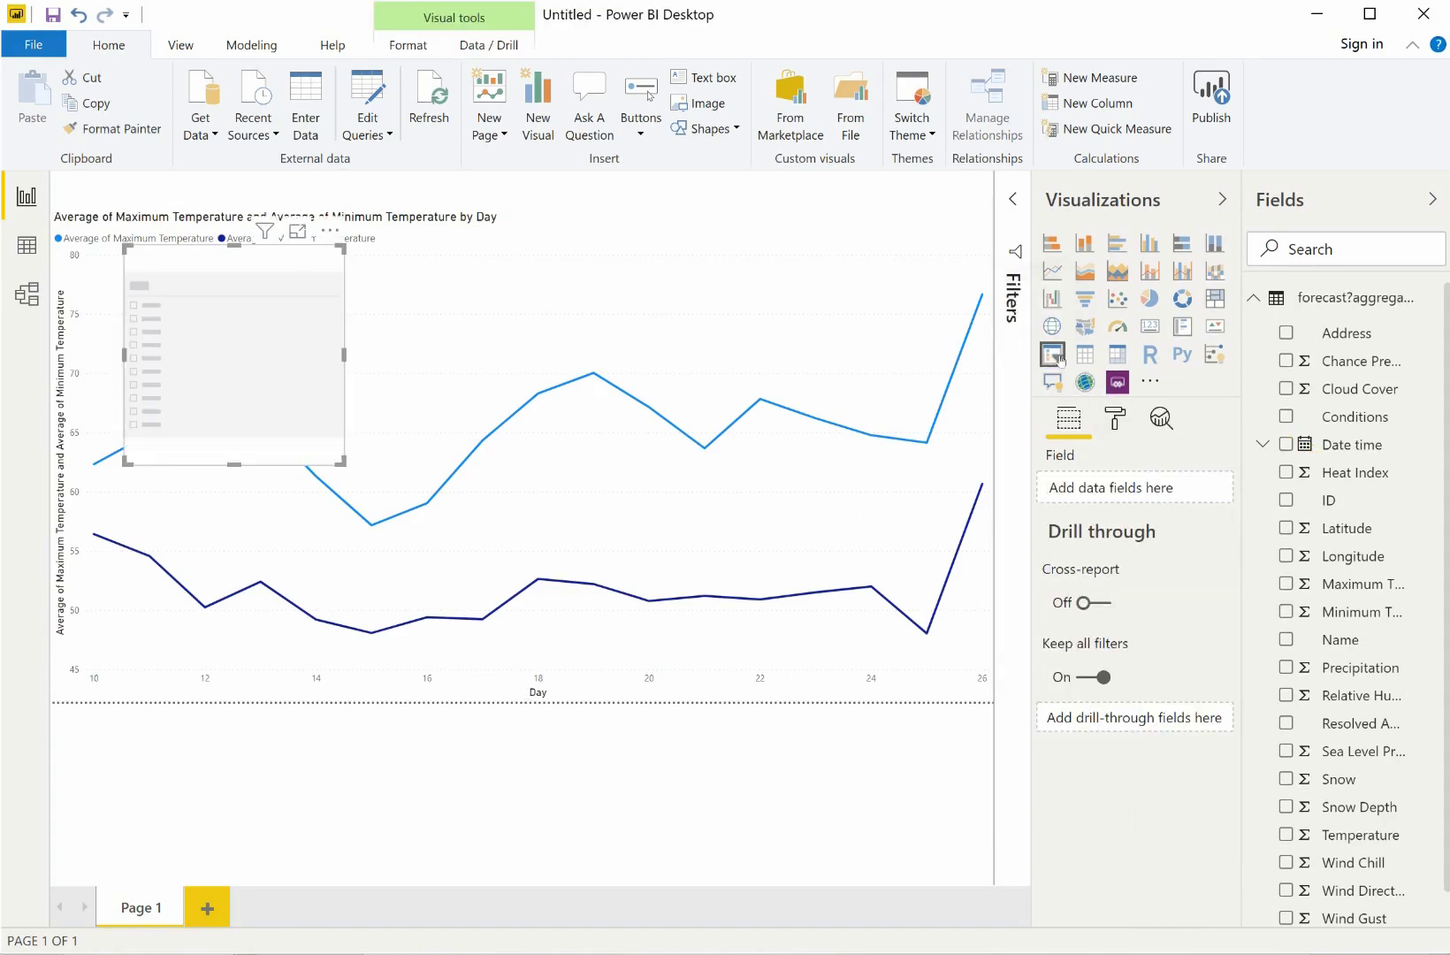
pyautogui.moveTo(263, 350); pyautogui.dragTo(184, 279)
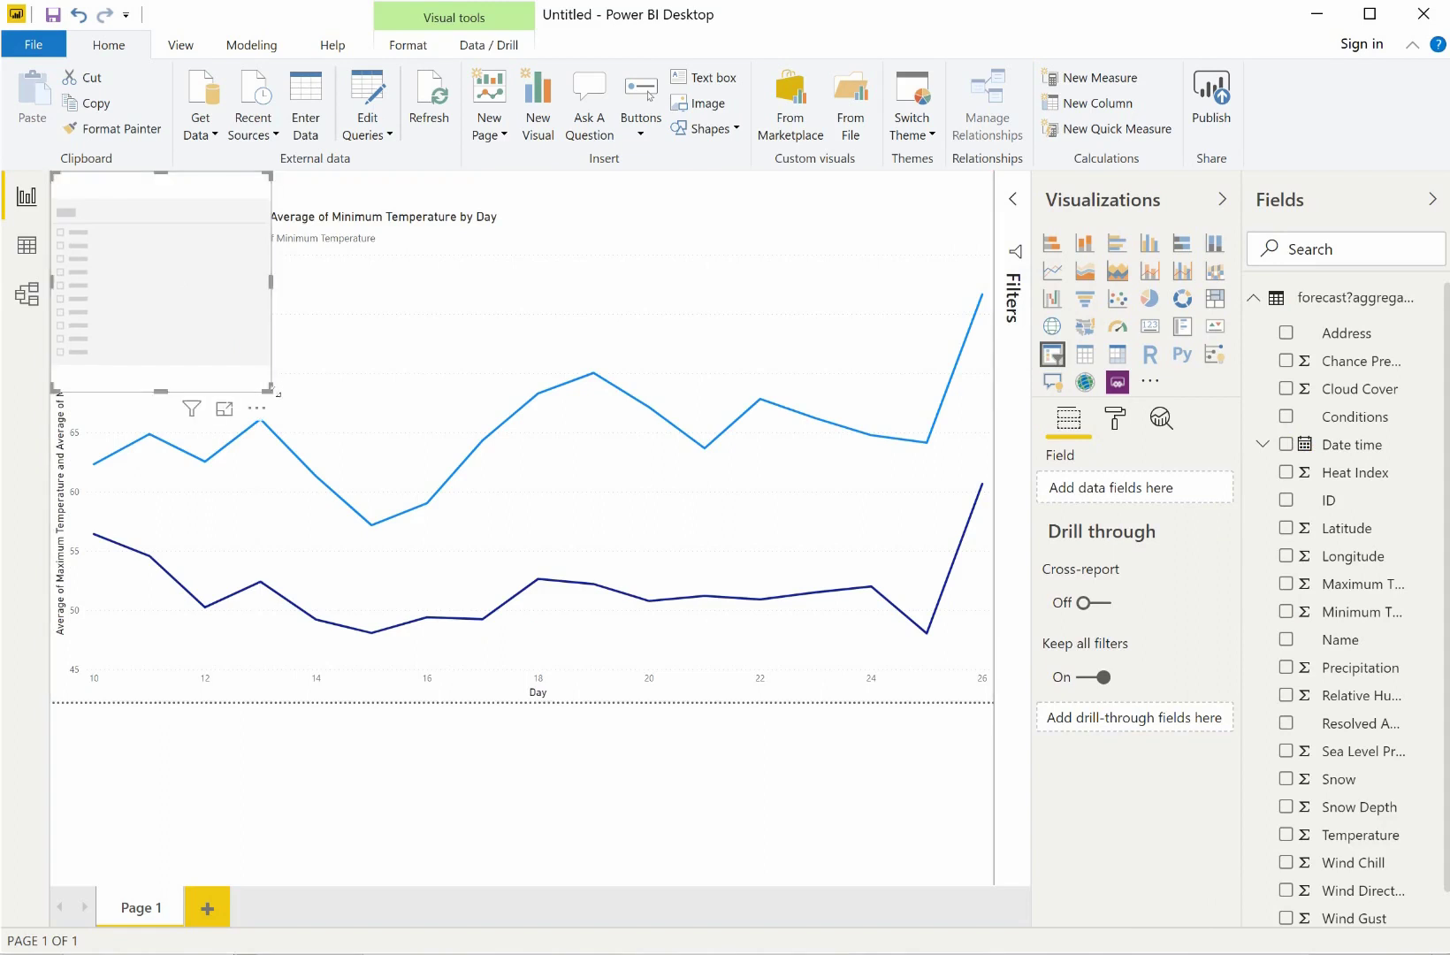
pyautogui.moveTo(272, 388); pyautogui.dragTo(990, 218)
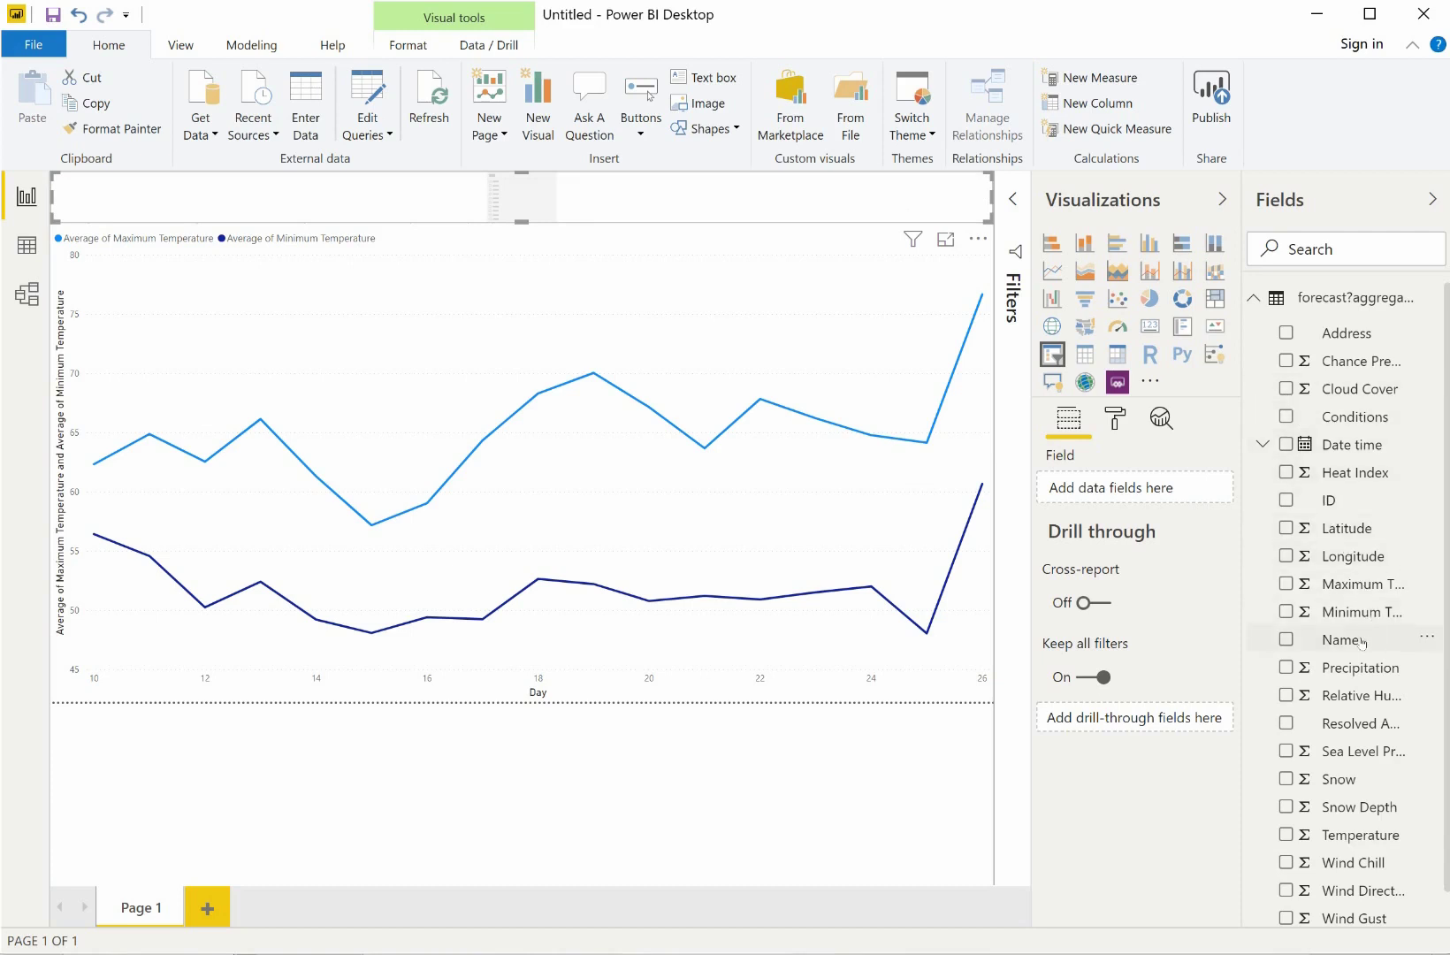
pyautogui.moveTo(1361, 643); pyautogui.dragTo(1127, 486)
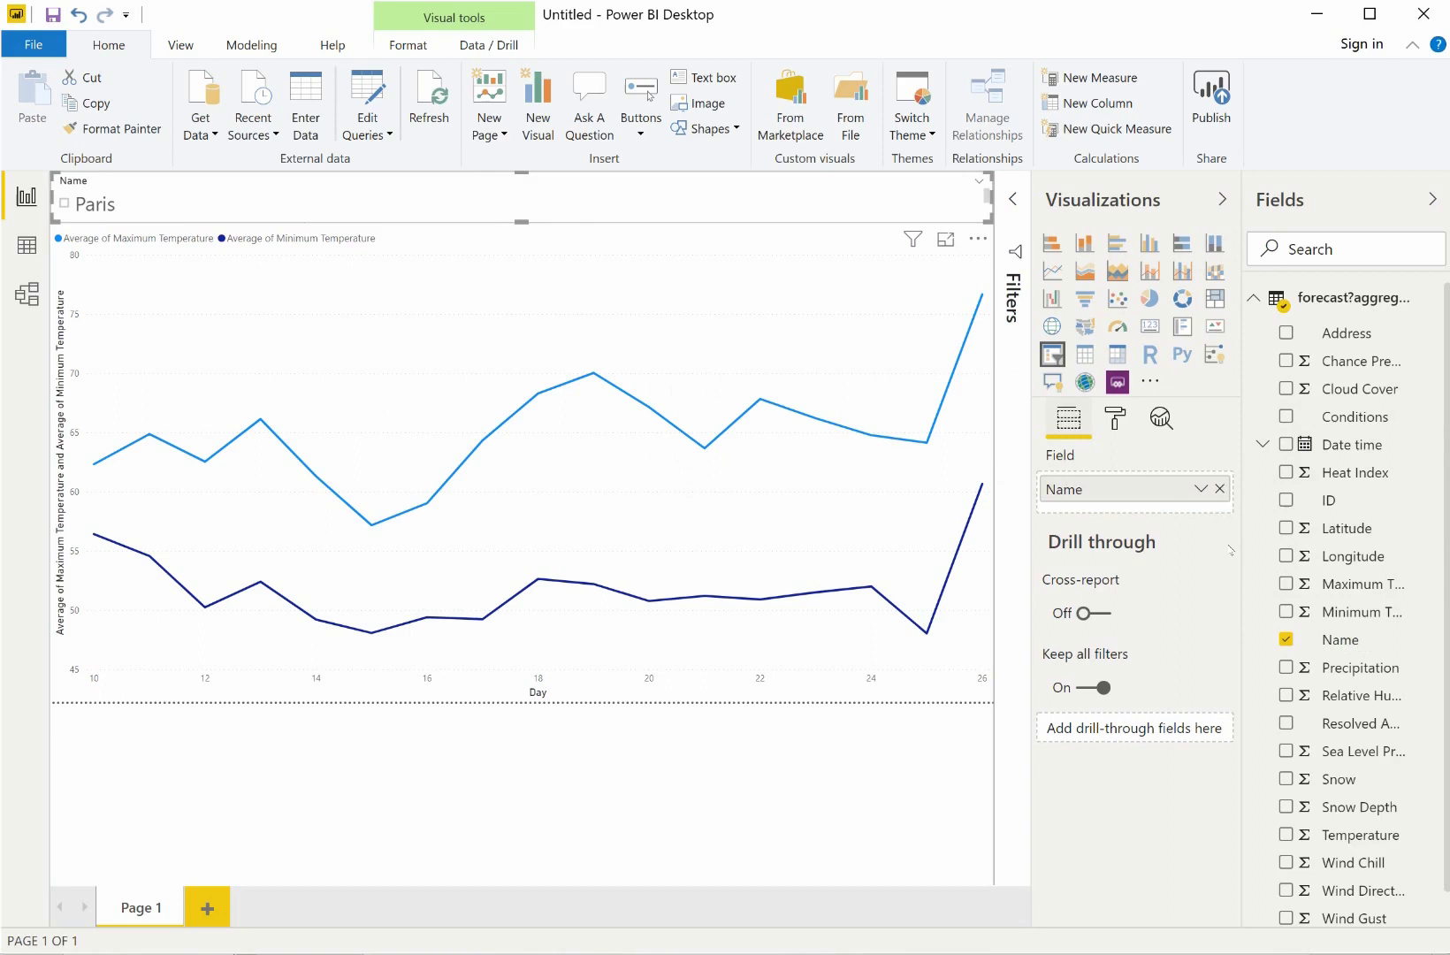
# - Switch the Name slicer to Dropdown style and filter the chart to Paris
pyautogui.click(978, 180)
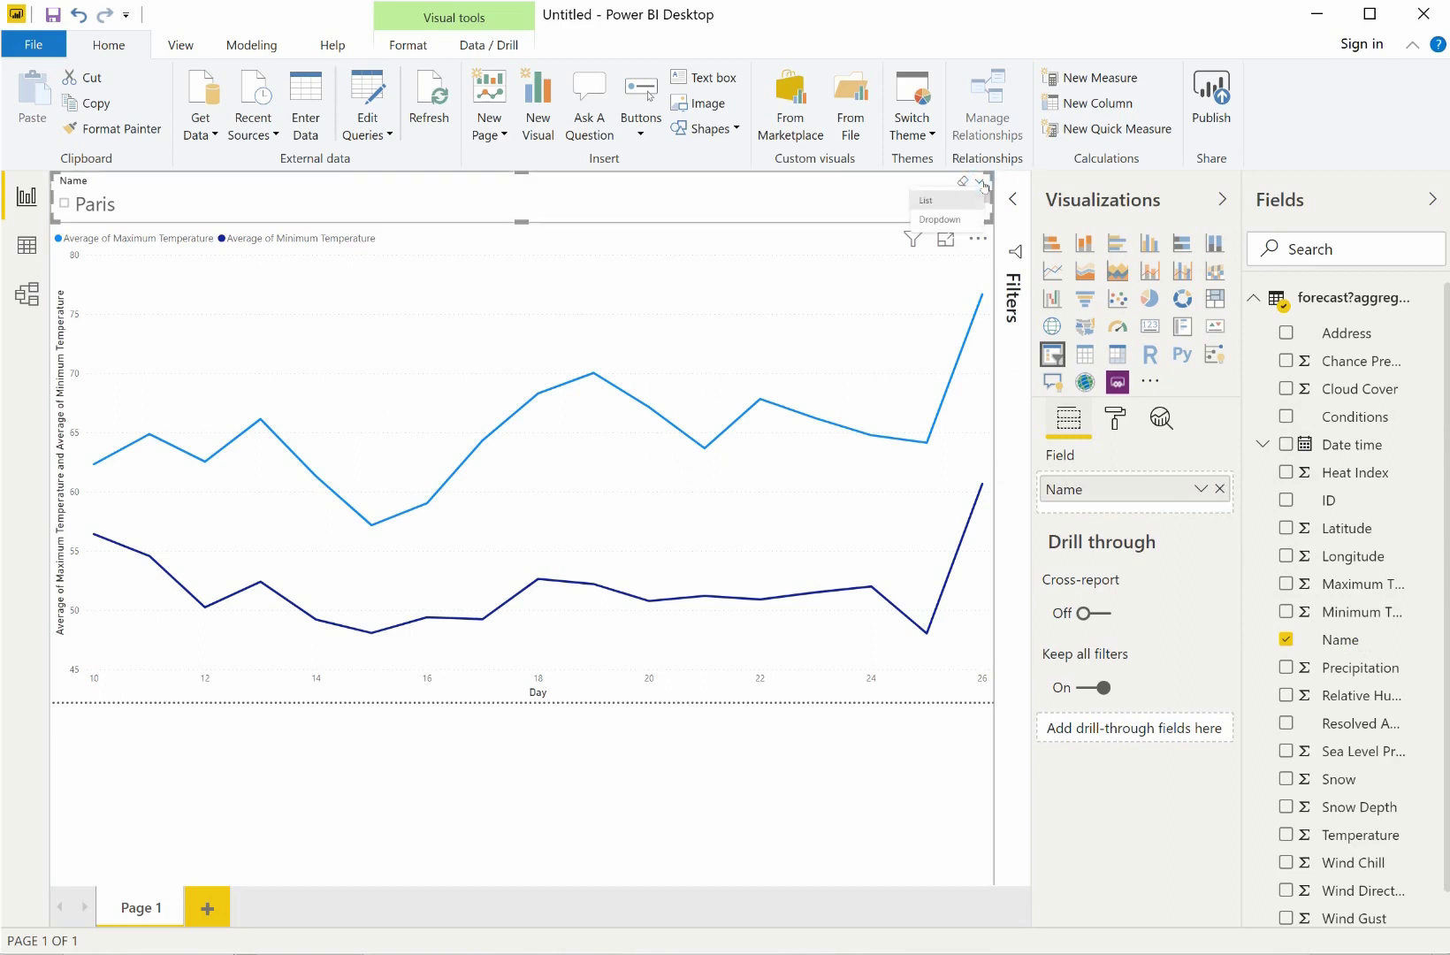
pyautogui.click(954, 212)
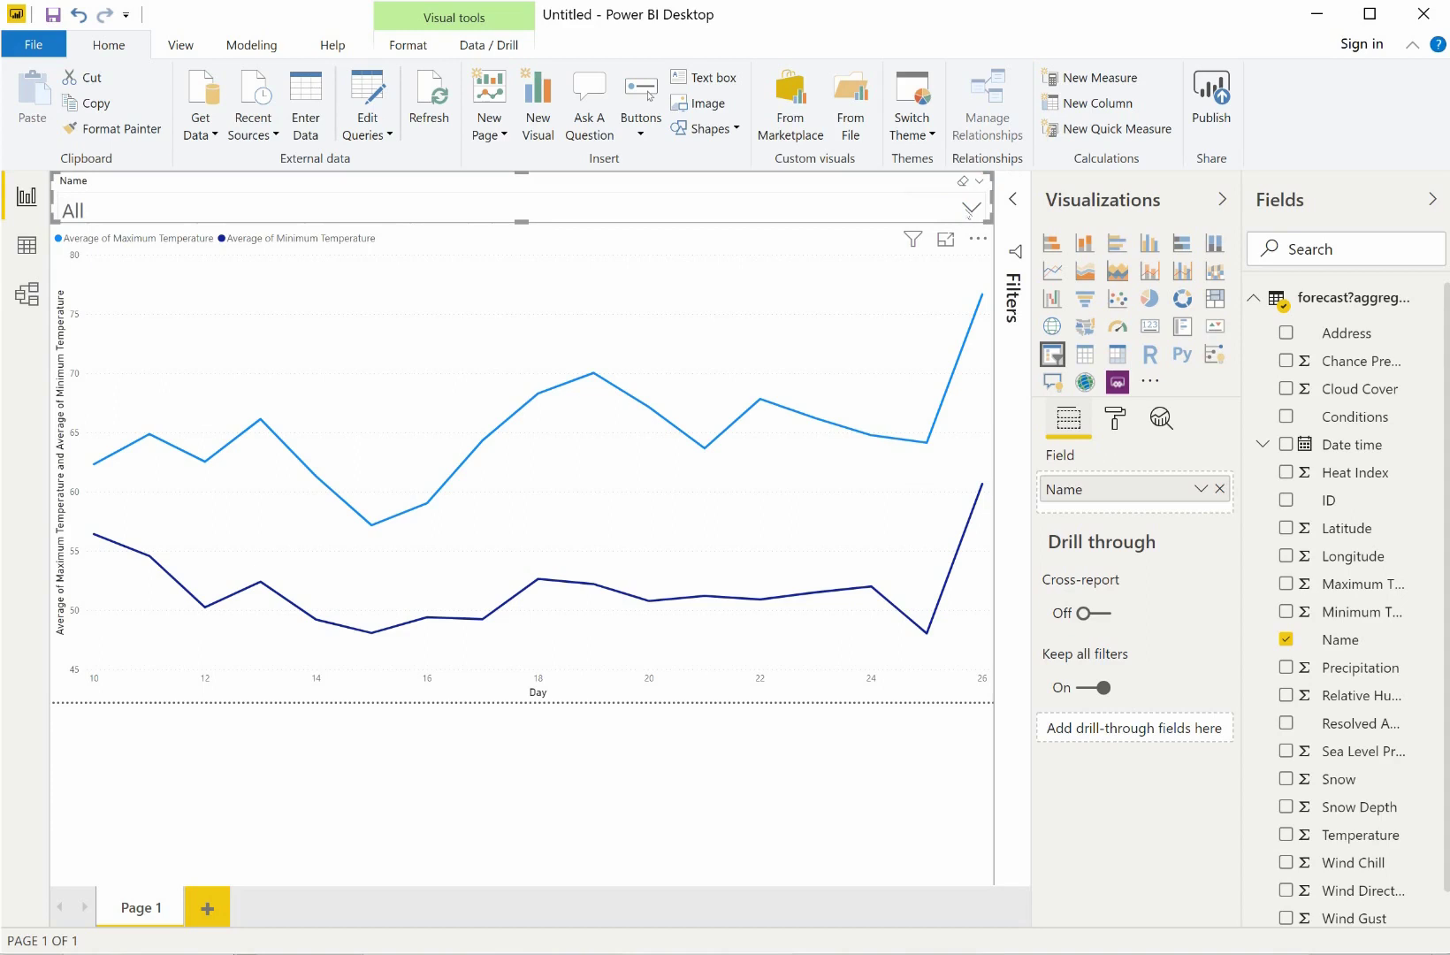
pyautogui.click(969, 209)
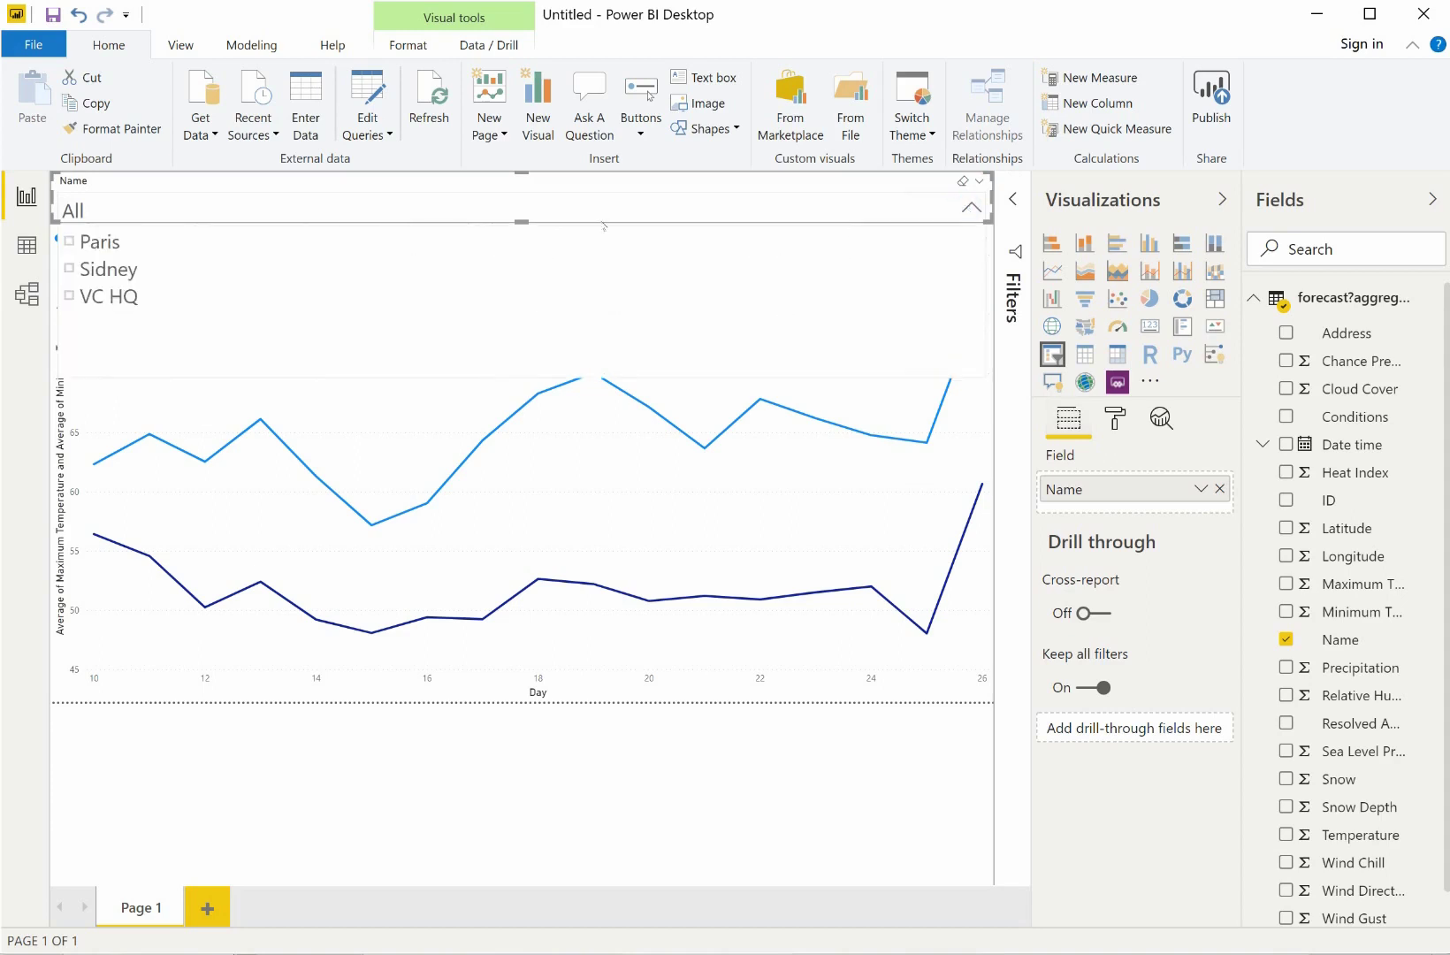
pyautogui.click(69, 240)
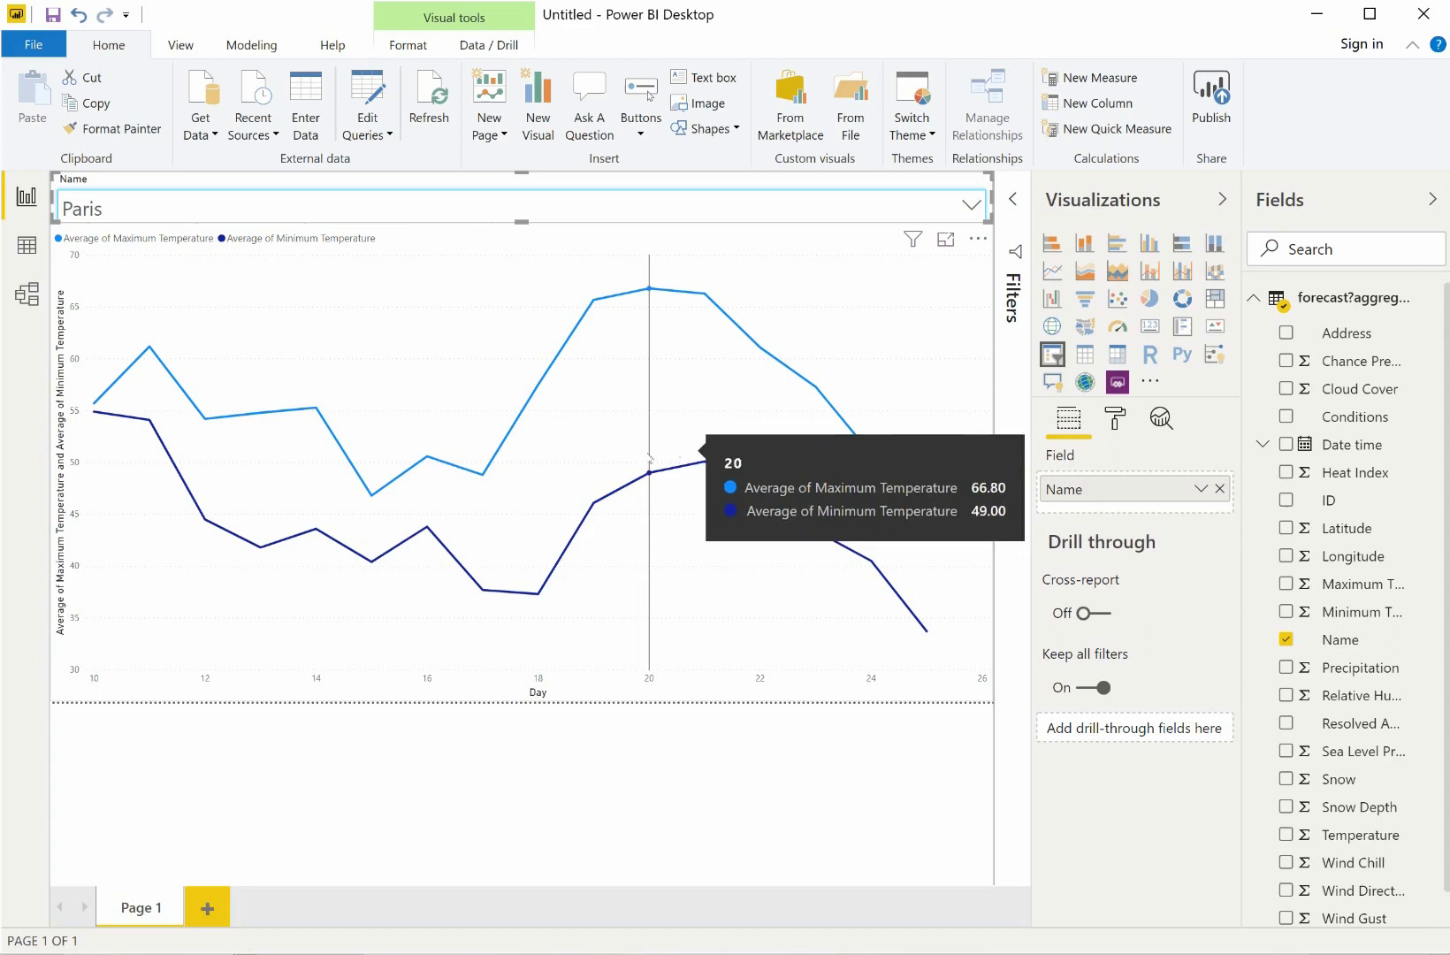
# - Filter the chart to Sidney's forecast, then reopen the location dropdown
pyautogui.click(971, 204)
pyautogui.click(137, 268)
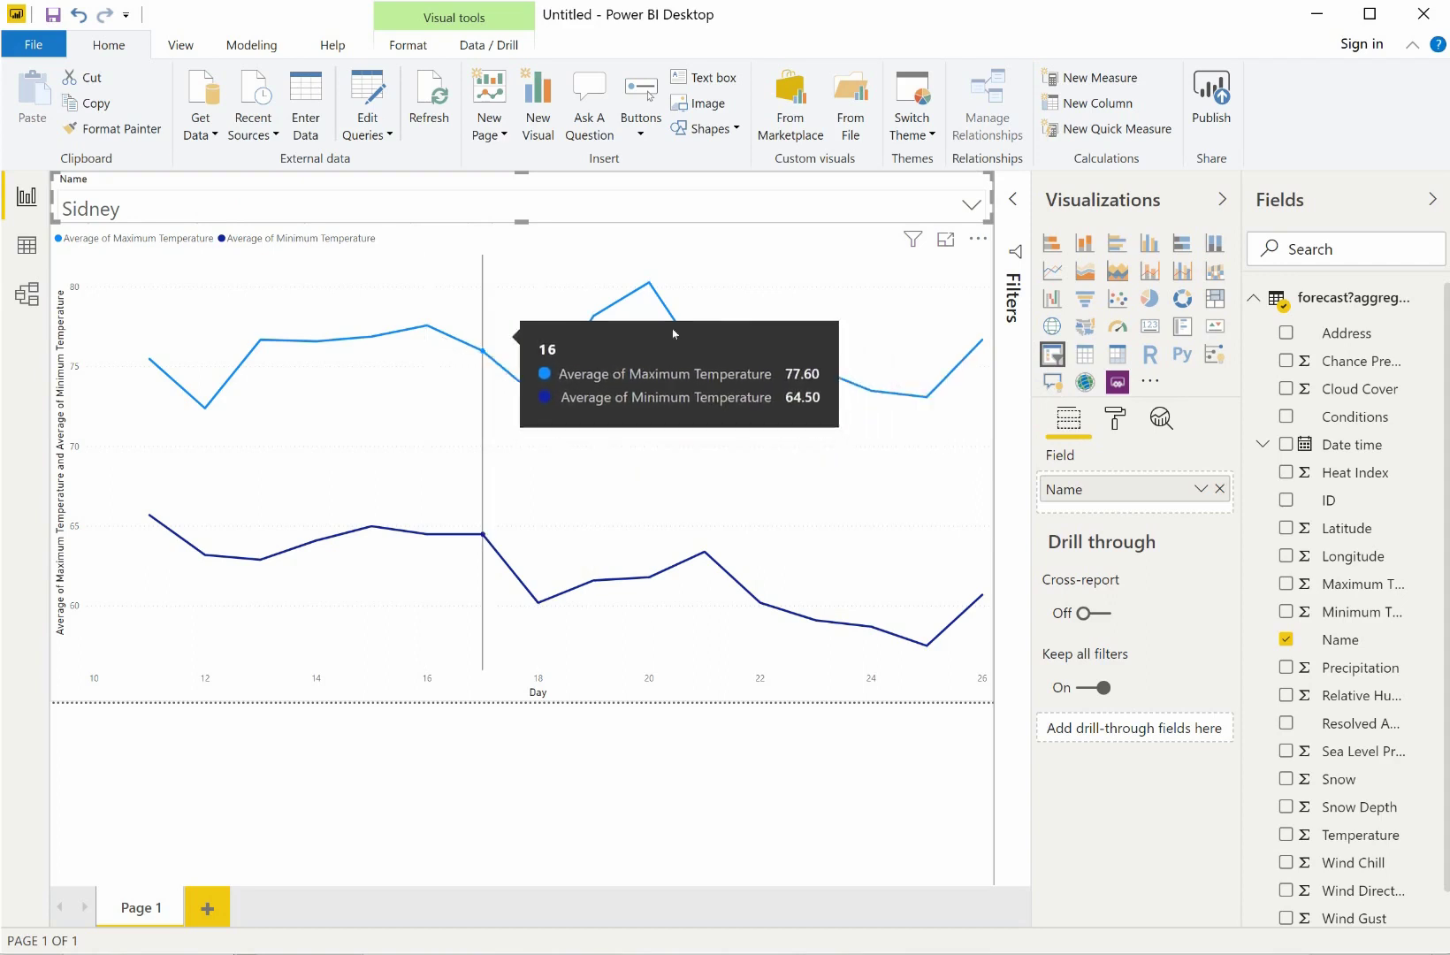
pyautogui.click(971, 209)
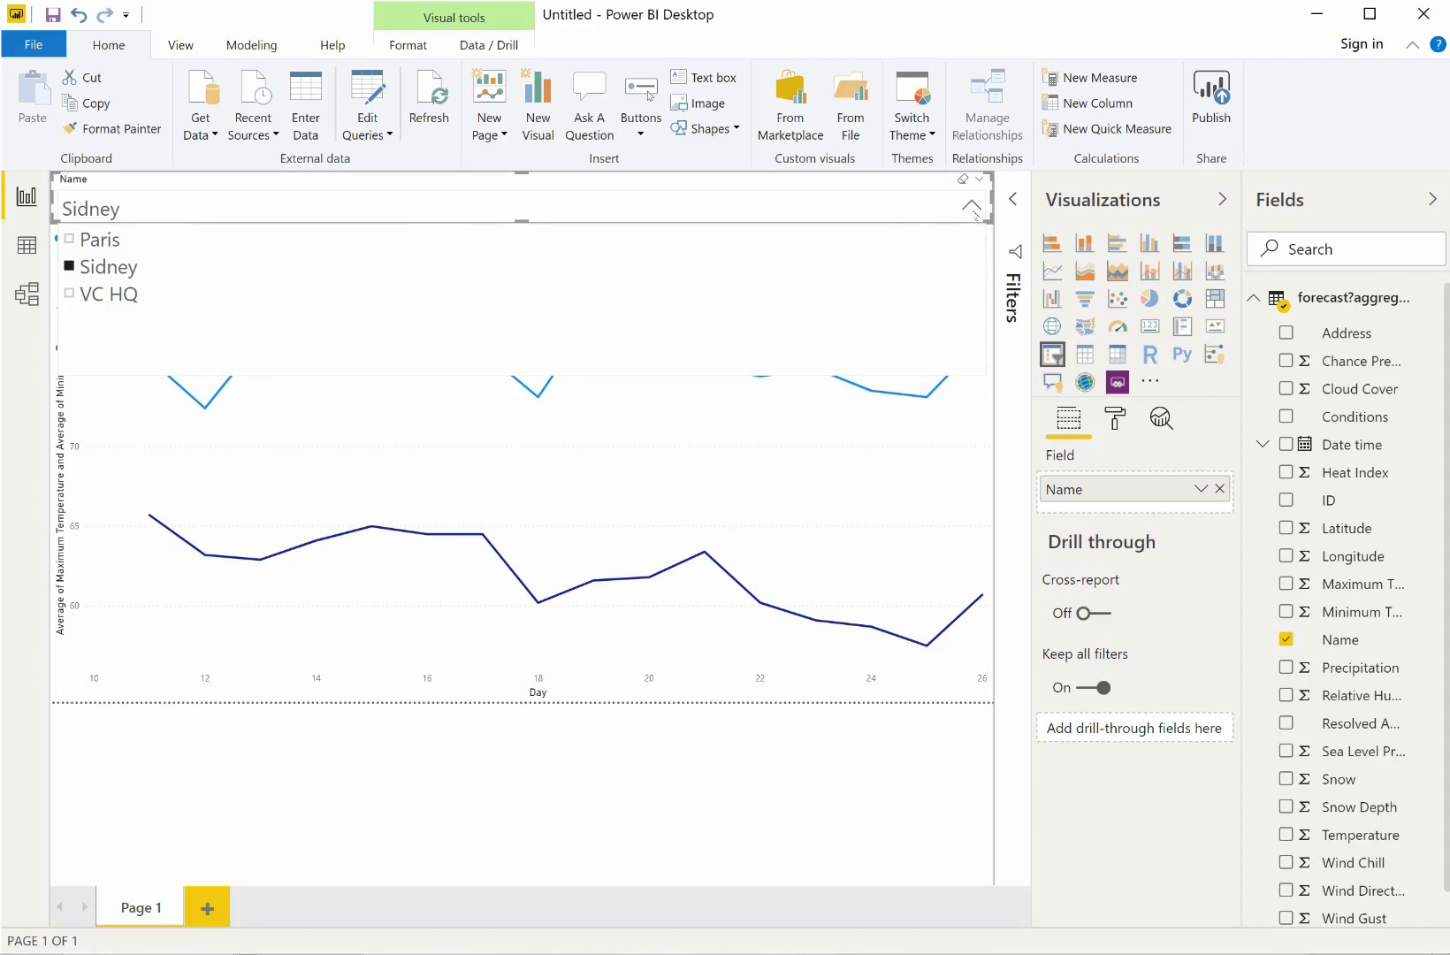